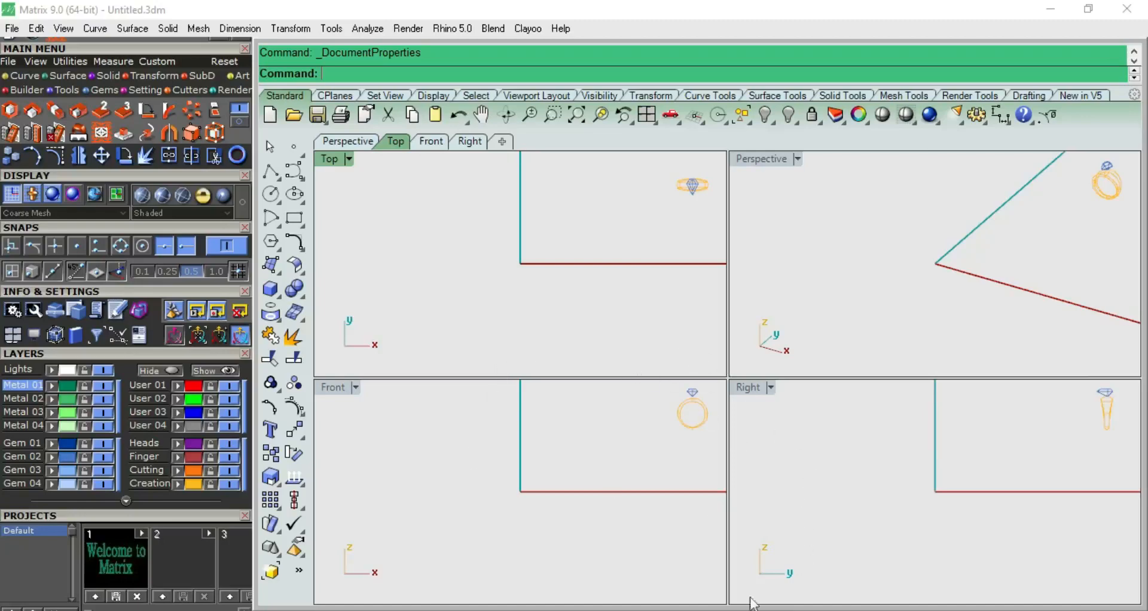
# Step: Look up the bangle size chart and draw a 64.1 mm diameter circle centred on the origin in the Front view
pyautogui.hotkey('alt', 'Tab')
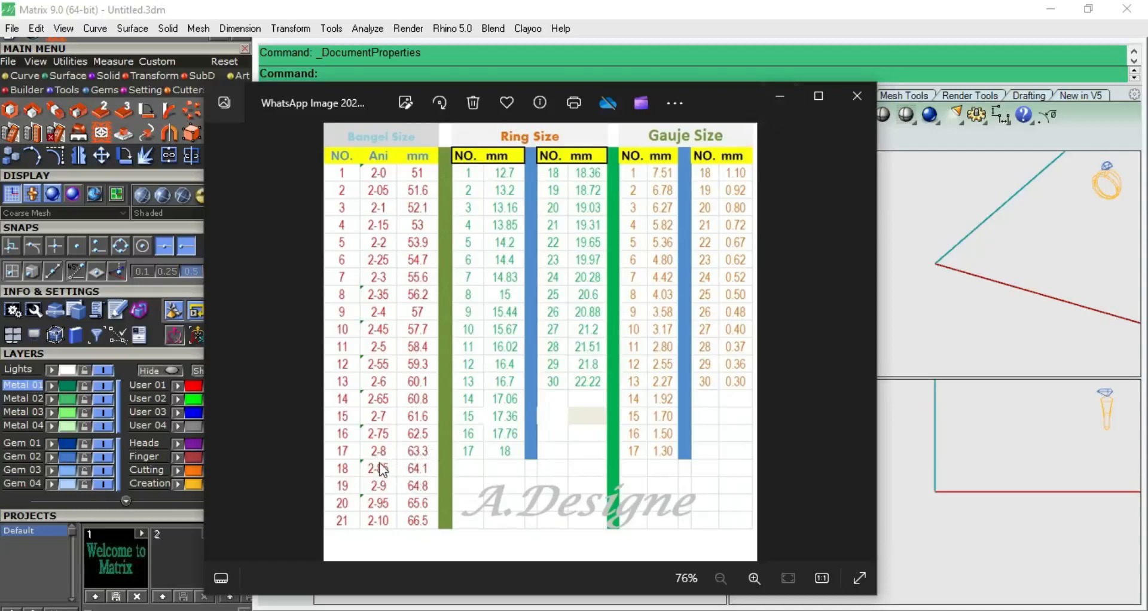
pyautogui.click(780, 97)
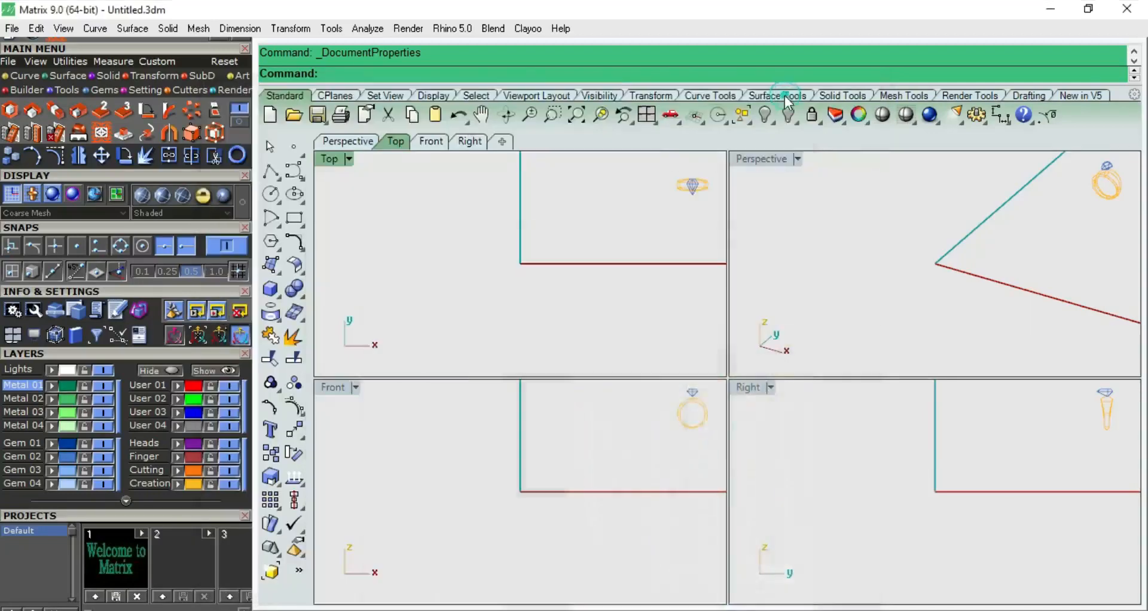
pyautogui.click(274, 196)
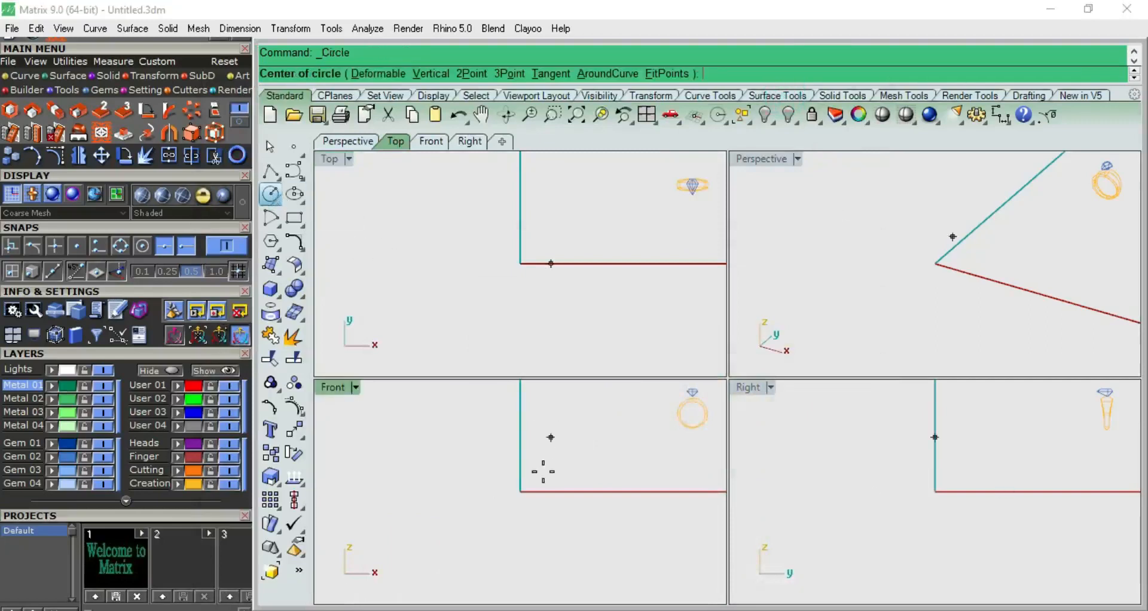
pyautogui.doubleClick(333, 389)
pyautogui.write('0')
pyautogui.press('Return')
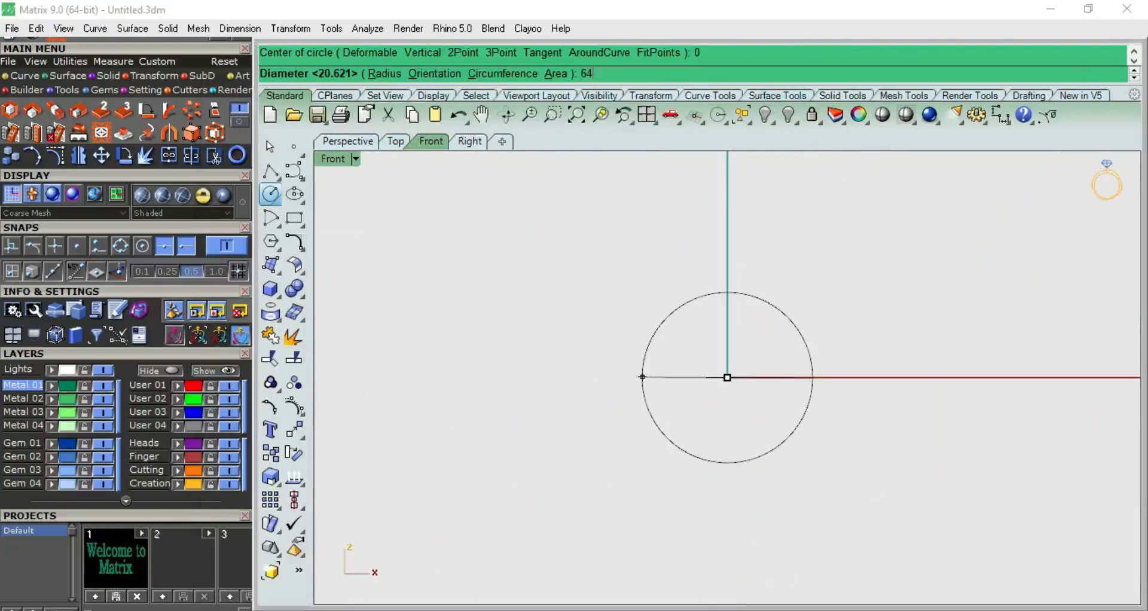
pyautogui.write('64.1')
pyautogui.press('Return')
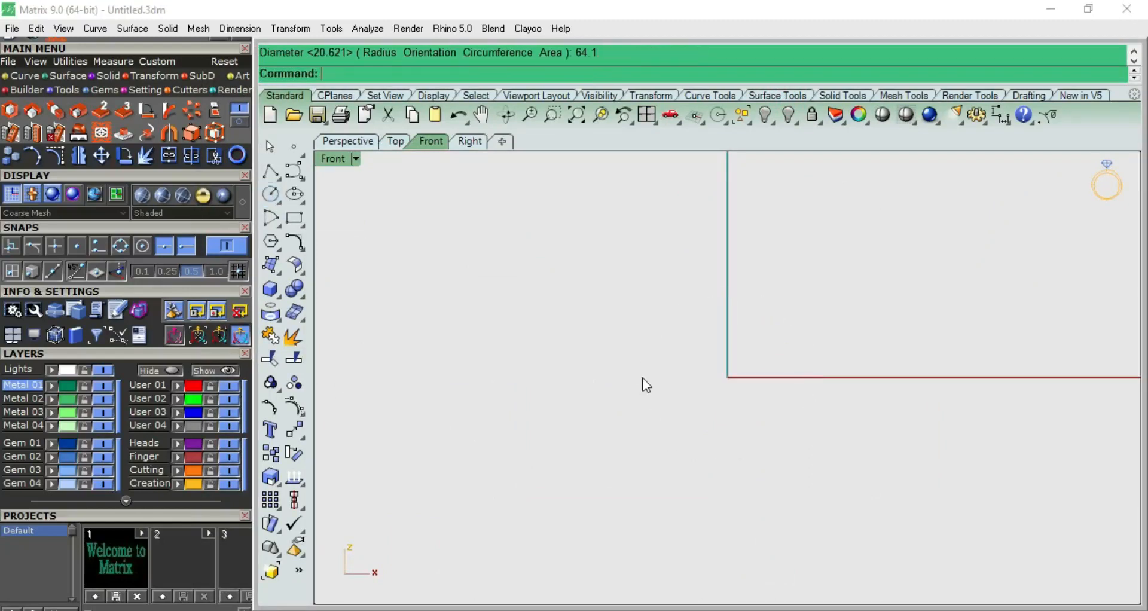
# Step: Move the bangle circle to the User 01 layer and lock that layer
pyautogui.scroll(-3, 646, 376)
pyautogui.click(743, 267)
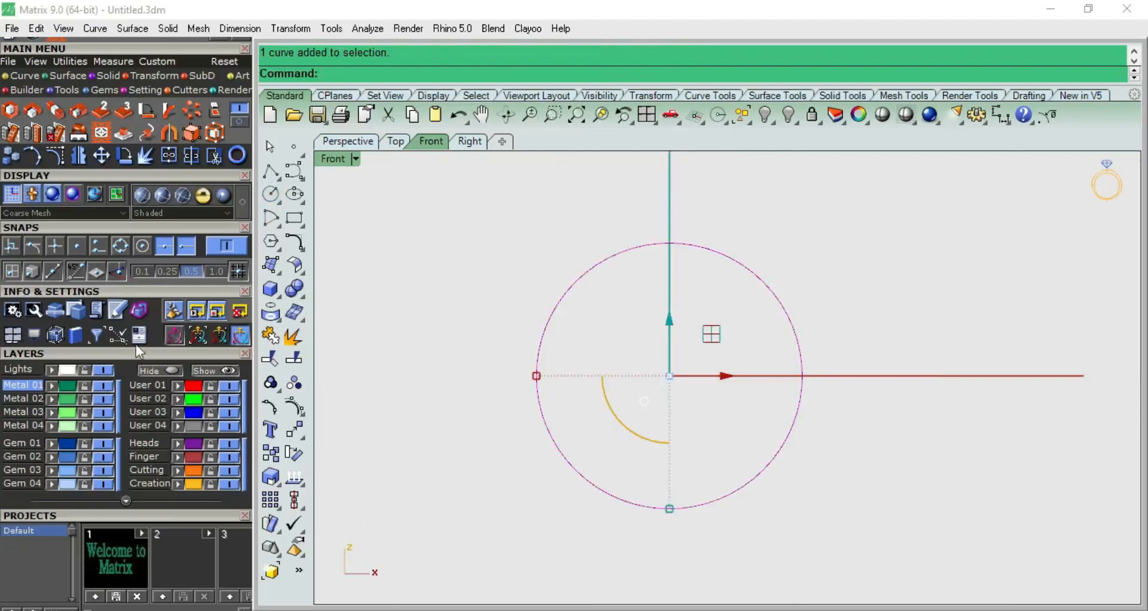
pyautogui.click(176, 385)
pyautogui.click(578, 205)
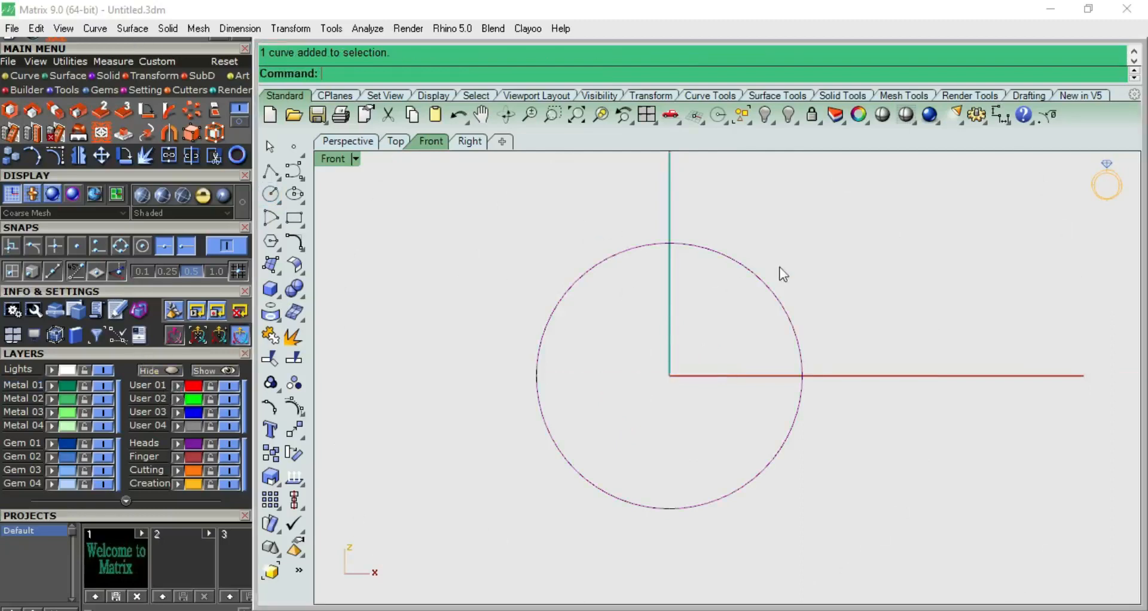
pyautogui.moveTo(739, 272); pyautogui.dragTo(701, 315, button='right')
pyautogui.click(696, 311)
pyautogui.click(172, 385)
pyautogui.click(543, 285)
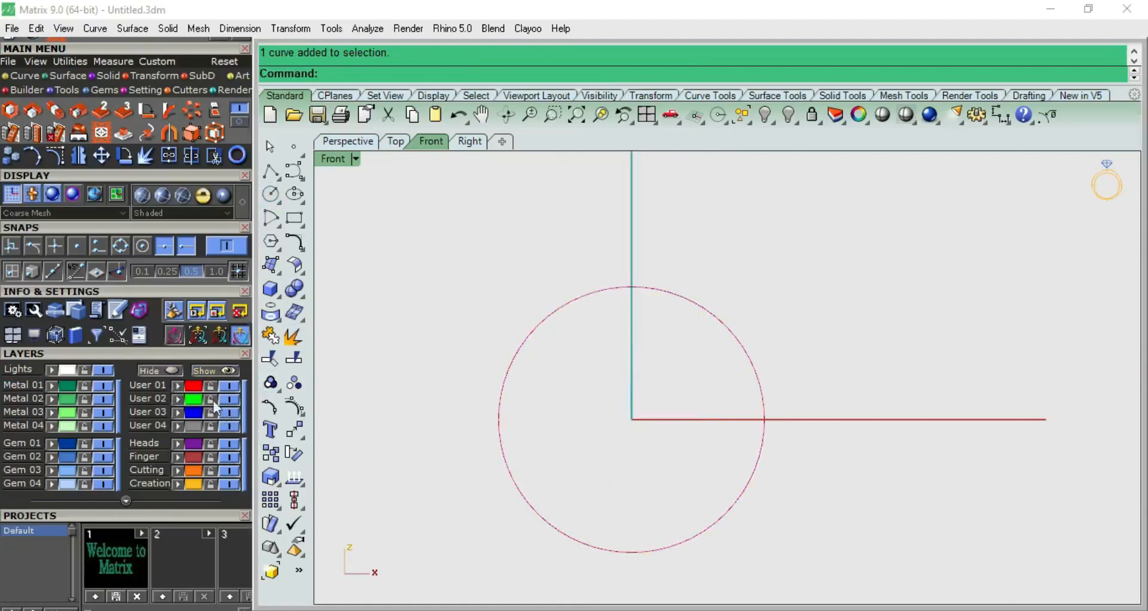
pyautogui.scroll(4, 635, 342)
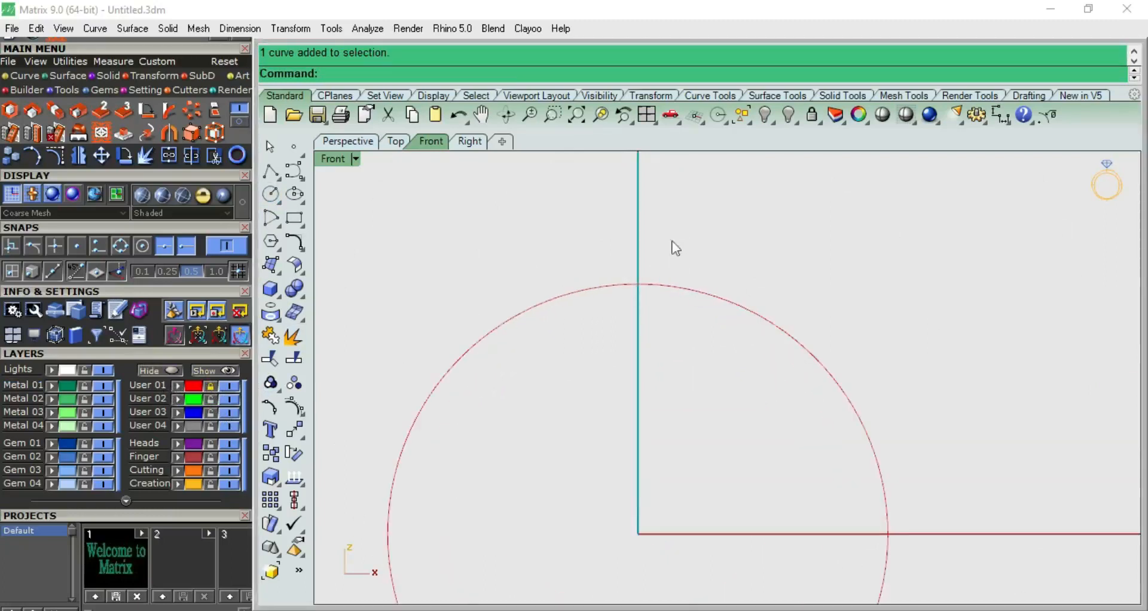
pyautogui.scroll(-3, 654, 306)
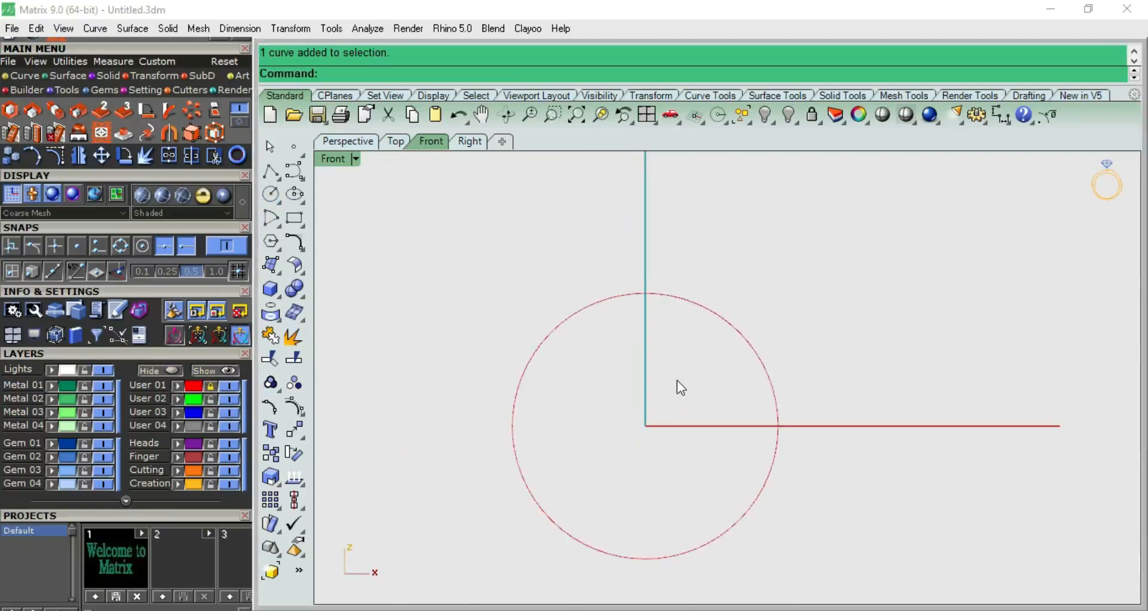
# Step: Draw a 6 × 6 mm square centred on the origin in the Right view
pyautogui.click(472, 142)
pyautogui.moveTo(728, 323); pyautogui.dragTo(633, 309, button='right')
pyautogui.click(294, 219)
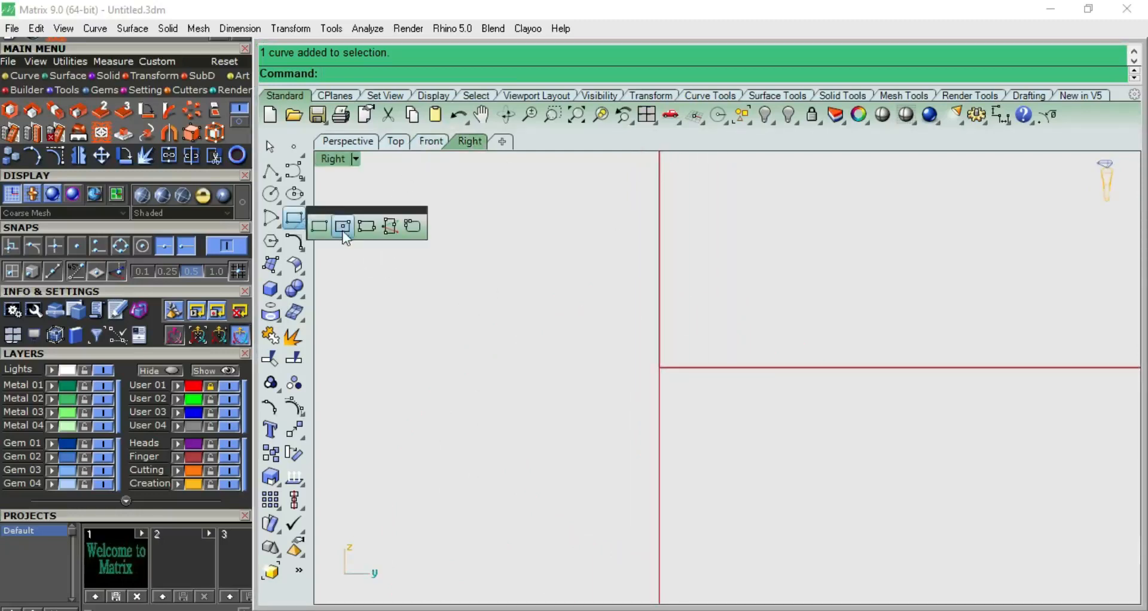
pyautogui.click(342, 228)
pyautogui.write('0')
pyautogui.press('Return')
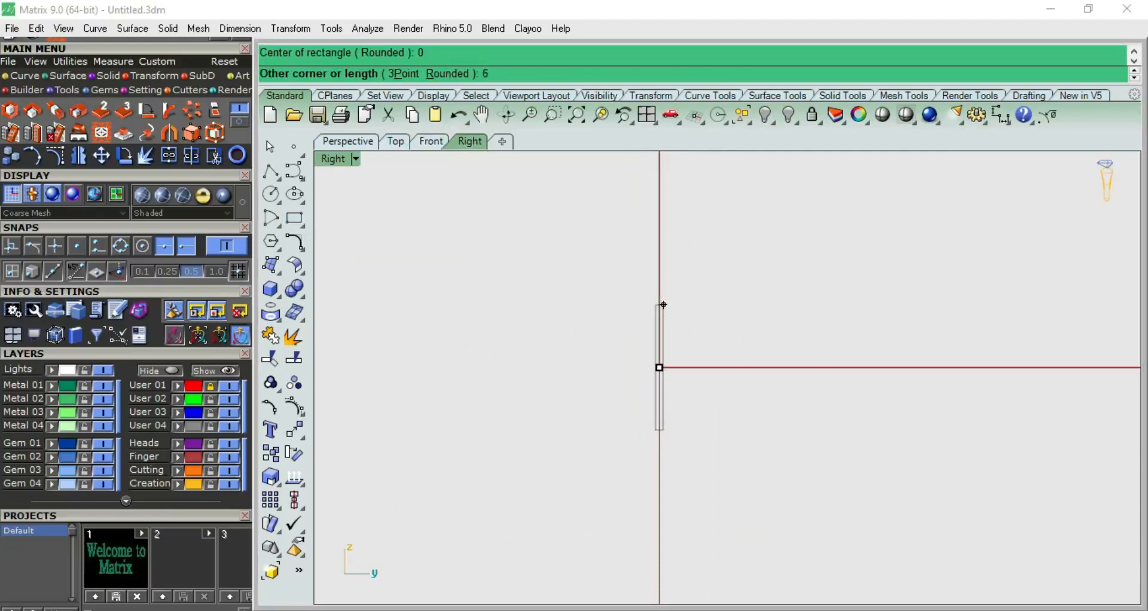
pyautogui.press('Return')
pyautogui.press('Return')
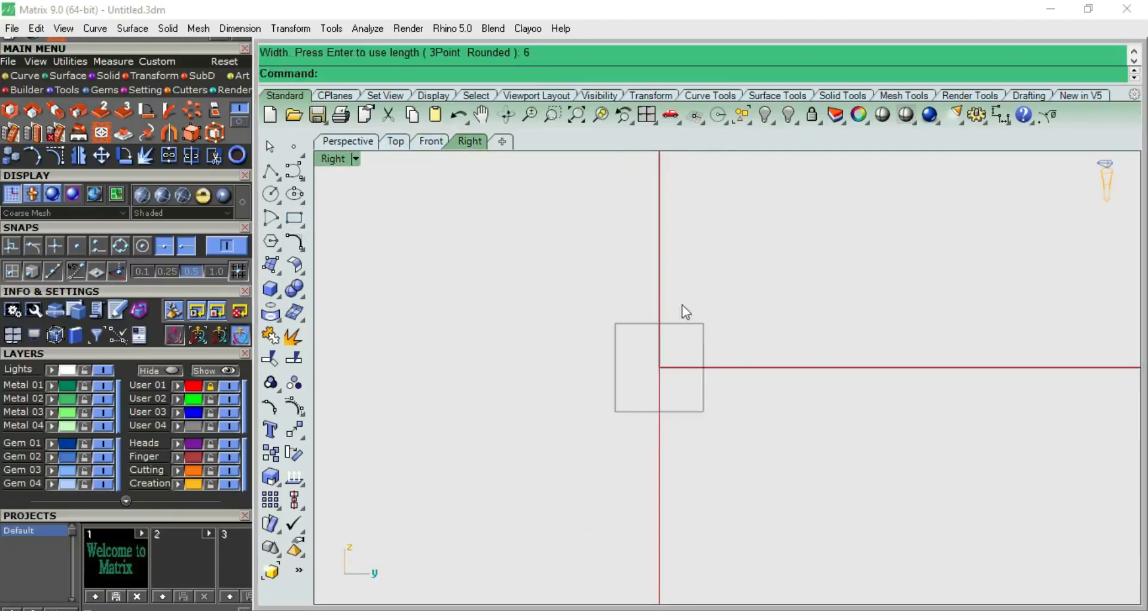
pyautogui.scroll(5, 673, 352)
pyautogui.click(752, 307)
pyautogui.click(849, 287)
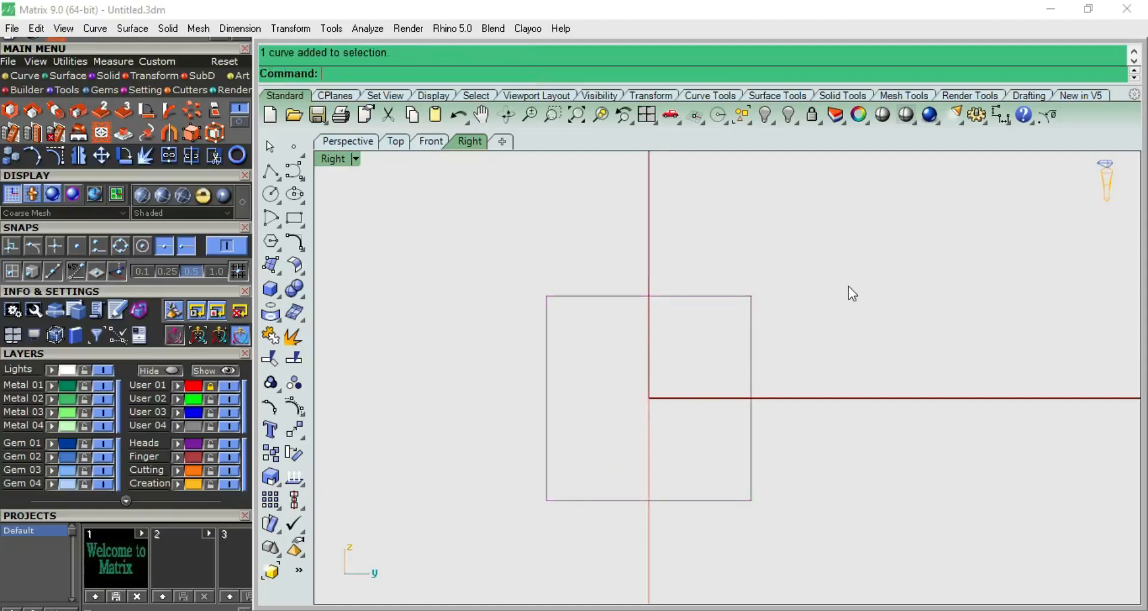
pyautogui.scroll(-5, 805, 333)
pyautogui.scroll(5, 766, 364)
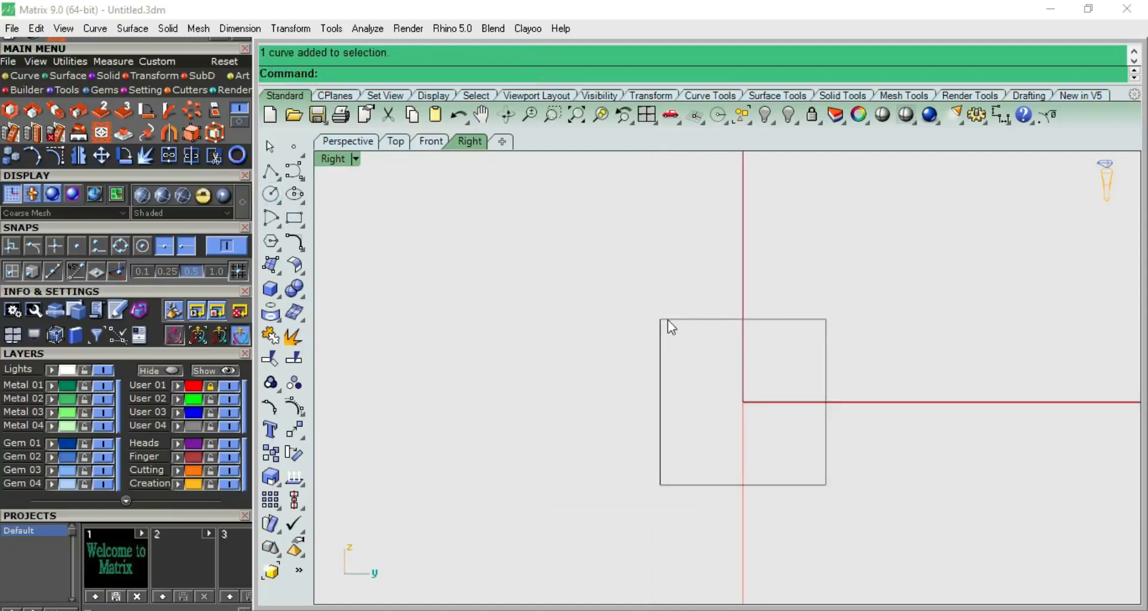
pyautogui.moveTo(710, 300); pyautogui.dragTo(609, 291, button='right')
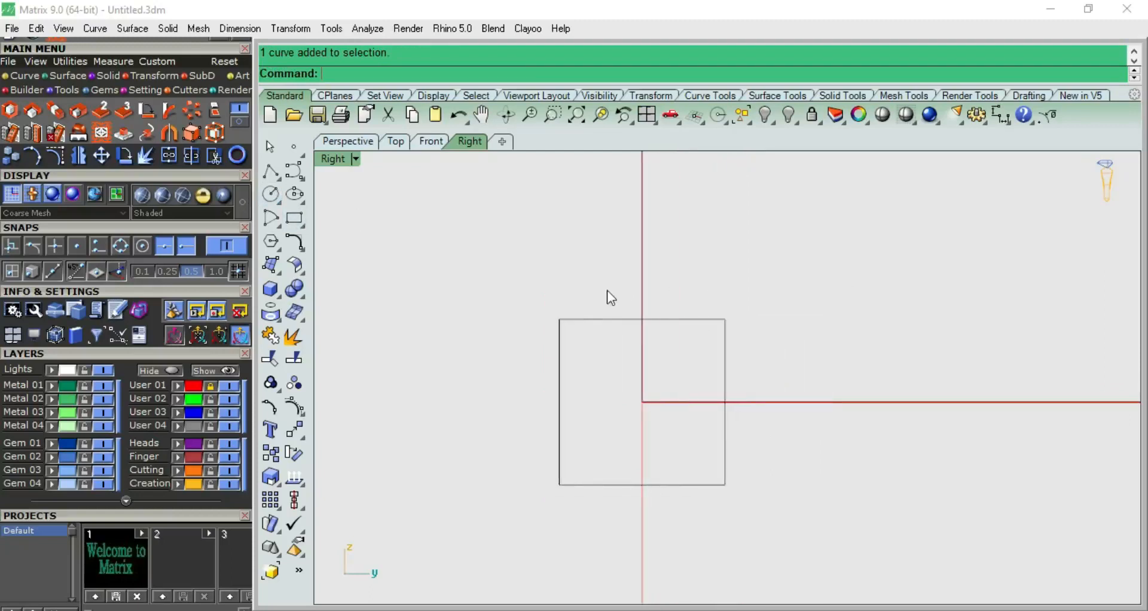
pyautogui.scroll(-10, 607, 296)
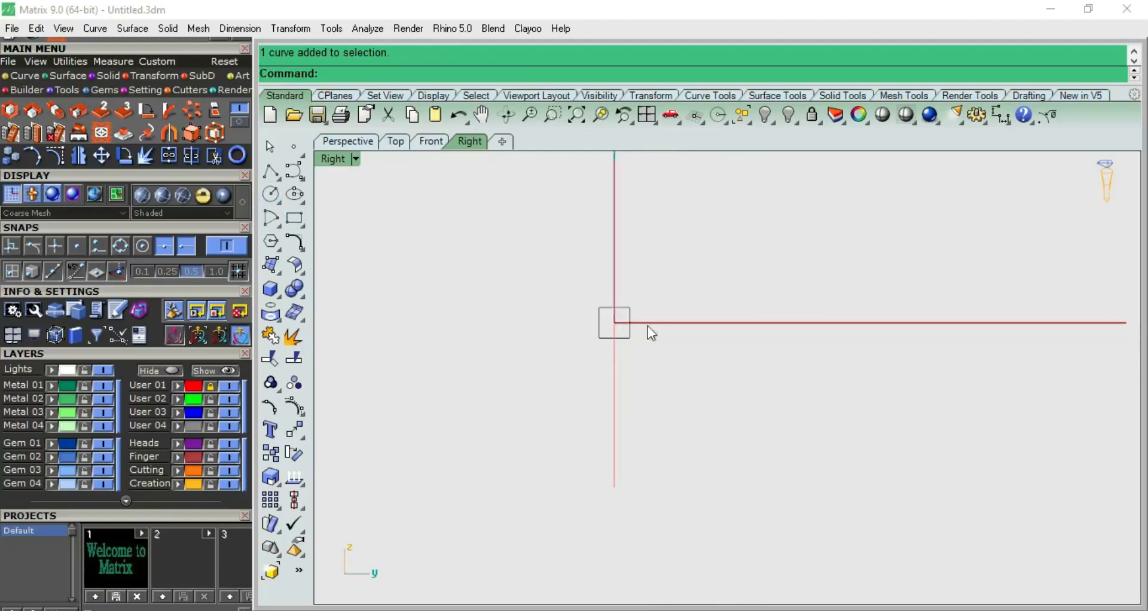
pyautogui.hotkey('ctrl', 'F1')
pyautogui.hotkey('ctrl', 'F3')
pyautogui.scroll(10, 658, 459)
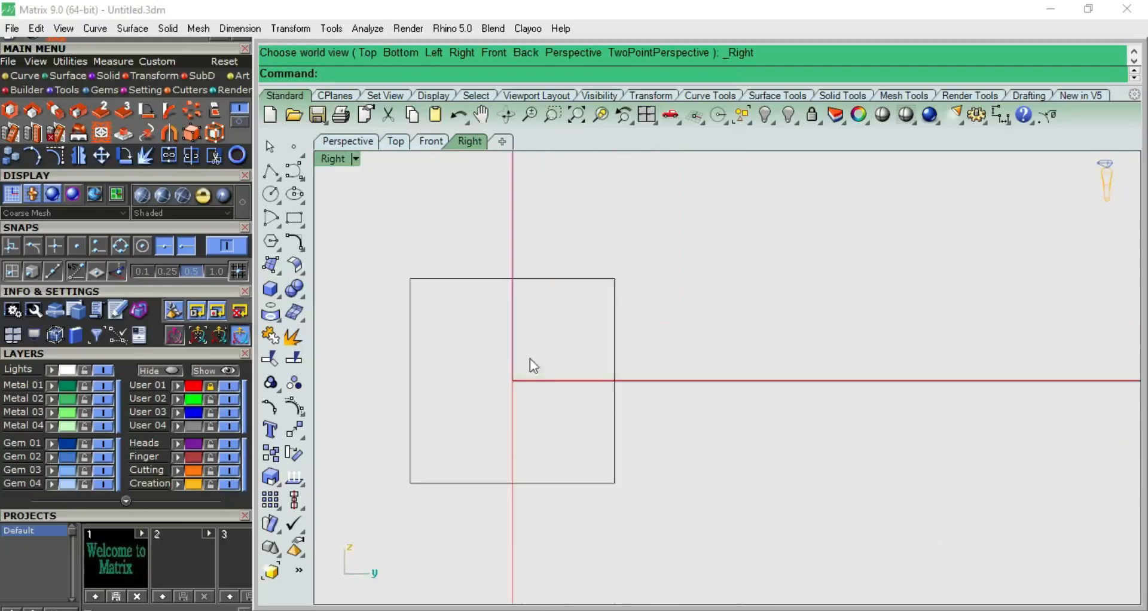
# Step: Widen the square symmetrically along the horizontal axis so it becomes a slightly wider rectangle
pyautogui.click(647, 267)
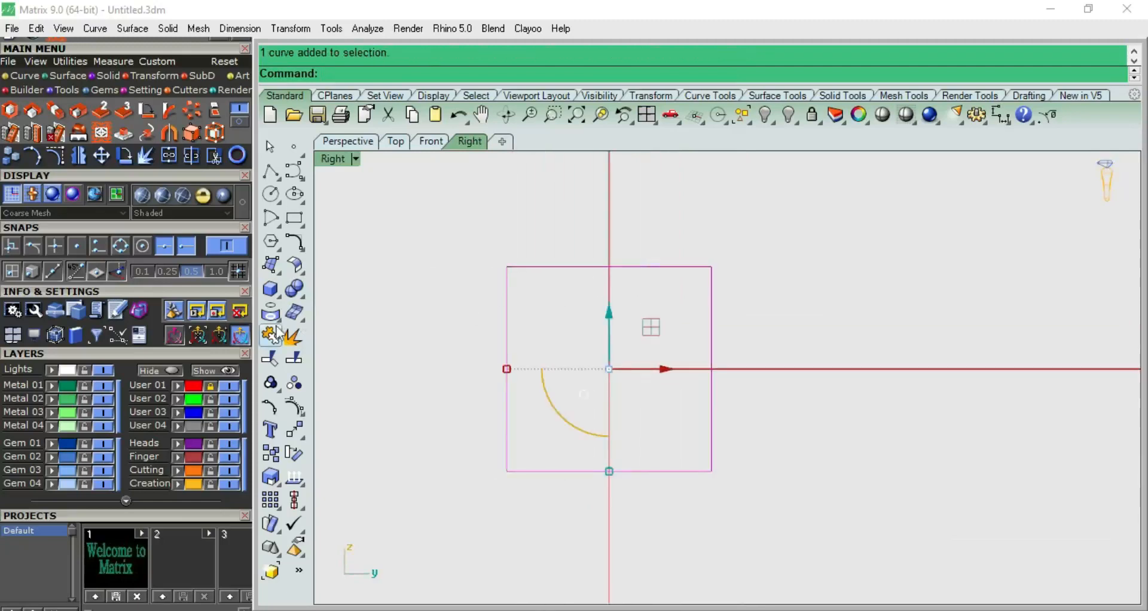
pyautogui.click(690, 235)
pyautogui.click(687, 264)
pyautogui.moveTo(506, 369); pyautogui.dragTo(491, 371)
pyautogui.click(558, 230)
# Step: Measure the width of the rectangle's upper edge without leaving a dimension in the drawing
pyautogui.click(1000, 115)
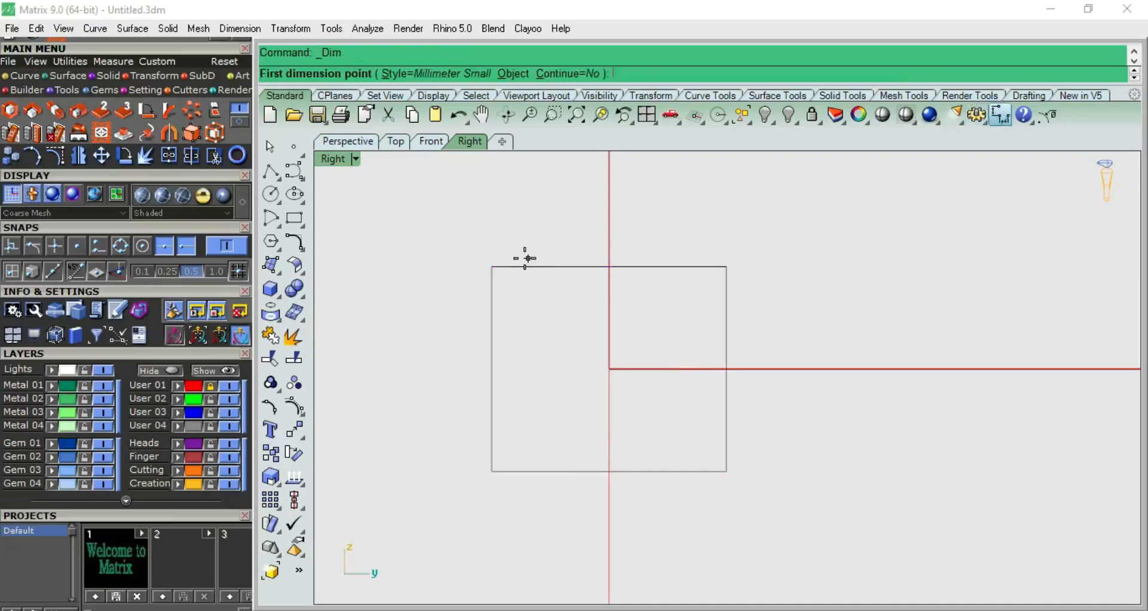
pyautogui.click(492, 267)
pyautogui.click(727, 267)
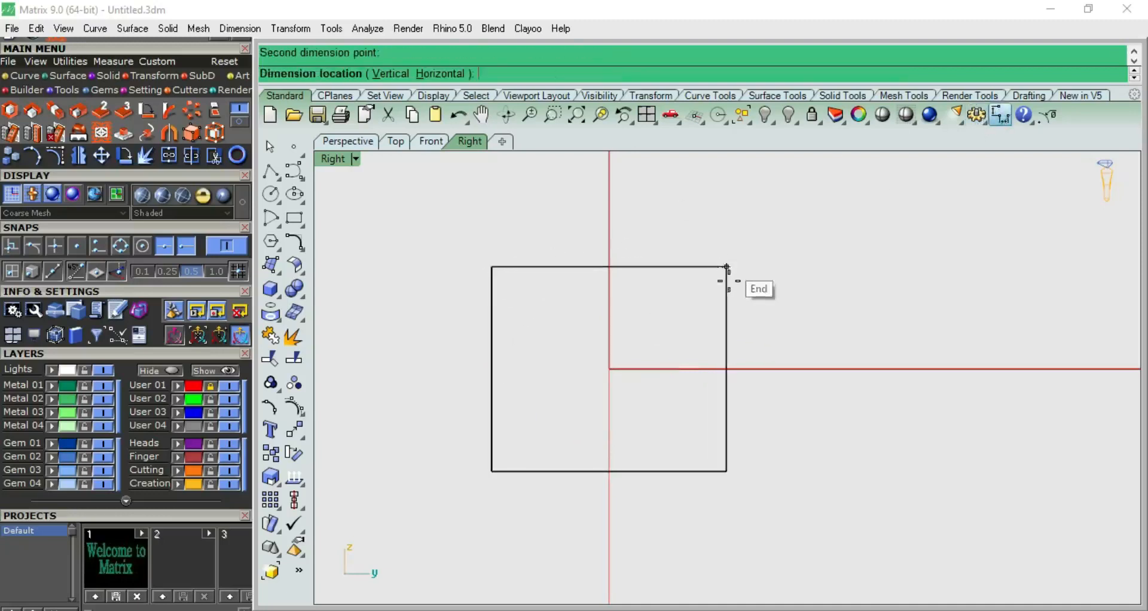
pyautogui.scroll(-3, 720, 359)
pyautogui.press('Escape')
# Step: Narrow the rectangle slightly along the horizontal axis, keeping it centred on the origin
pyautogui.click(614, 298)
pyautogui.scroll(3, 563, 359)
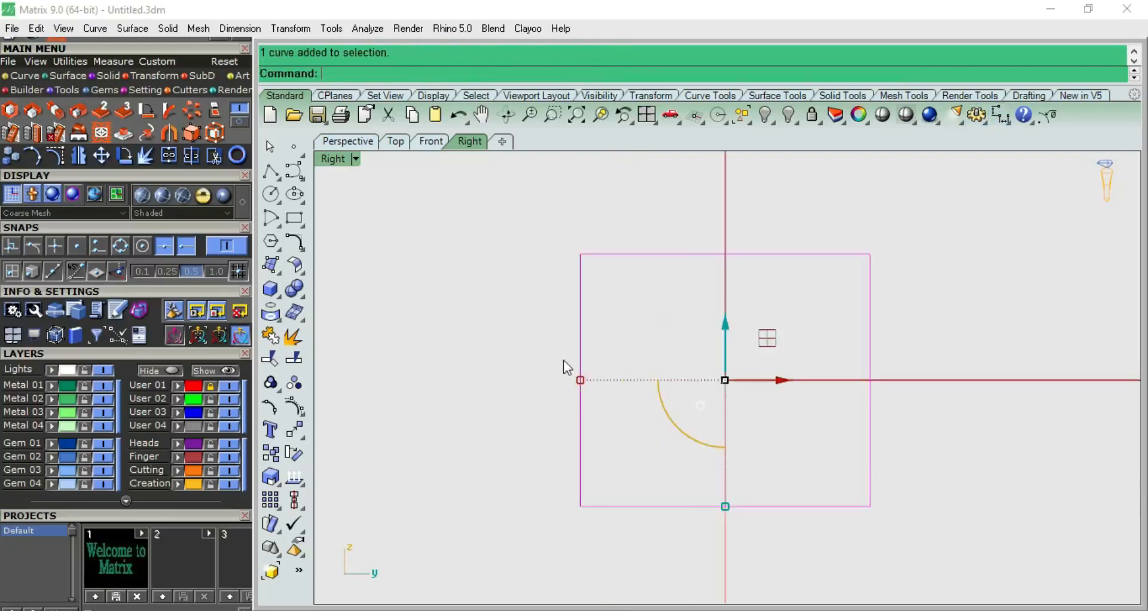
pyautogui.moveTo(580, 380); pyautogui.dragTo(585, 379)
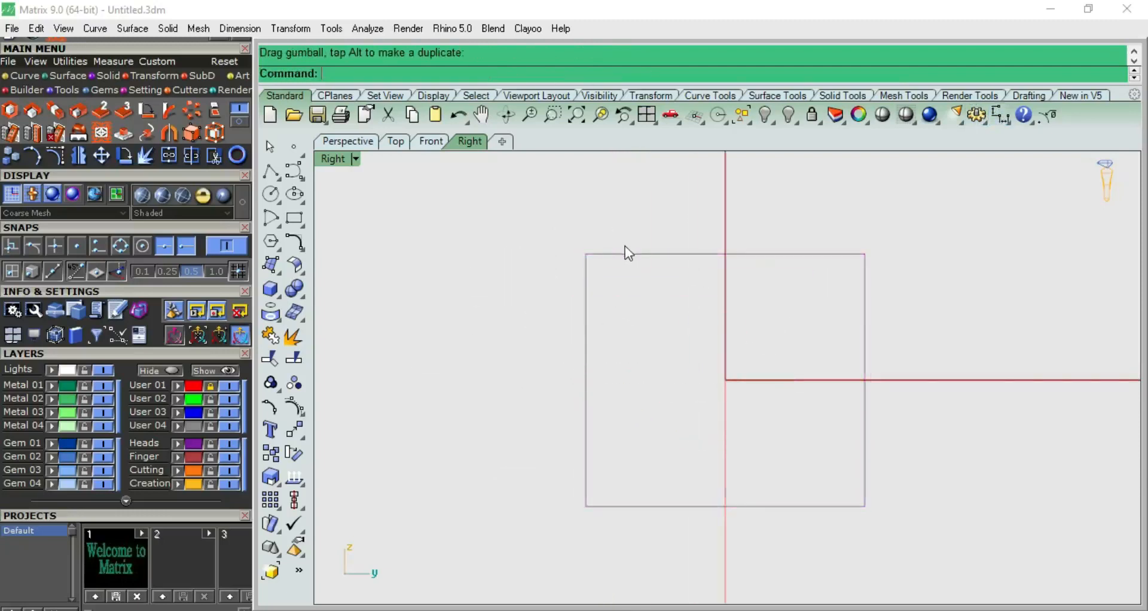
# Step: Explode the rectangle into separate edges and rebuild its upper edge with point count 3 and degree 1
pyautogui.scroll(-3, 622, 251)
pyautogui.click(270, 336)
pyautogui.click(605, 315)
pyautogui.scroll(3, 643, 292)
pyautogui.write('rebuild')
pyautogui.press('Return')
pyautogui.moveTo(1042, 297); pyautogui.dragTo(1025, 297)
pyautogui.write('1')
pyautogui.doubleClick(1045, 276)
pyautogui.write('3')
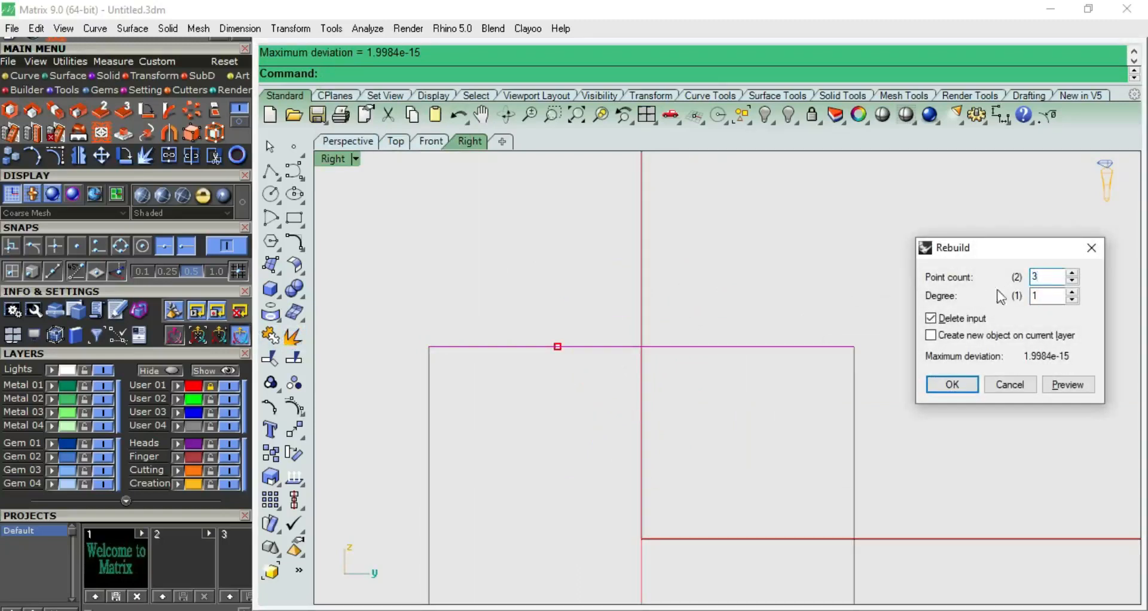
pyautogui.moveTo(976, 247); pyautogui.dragTo(814, 227)
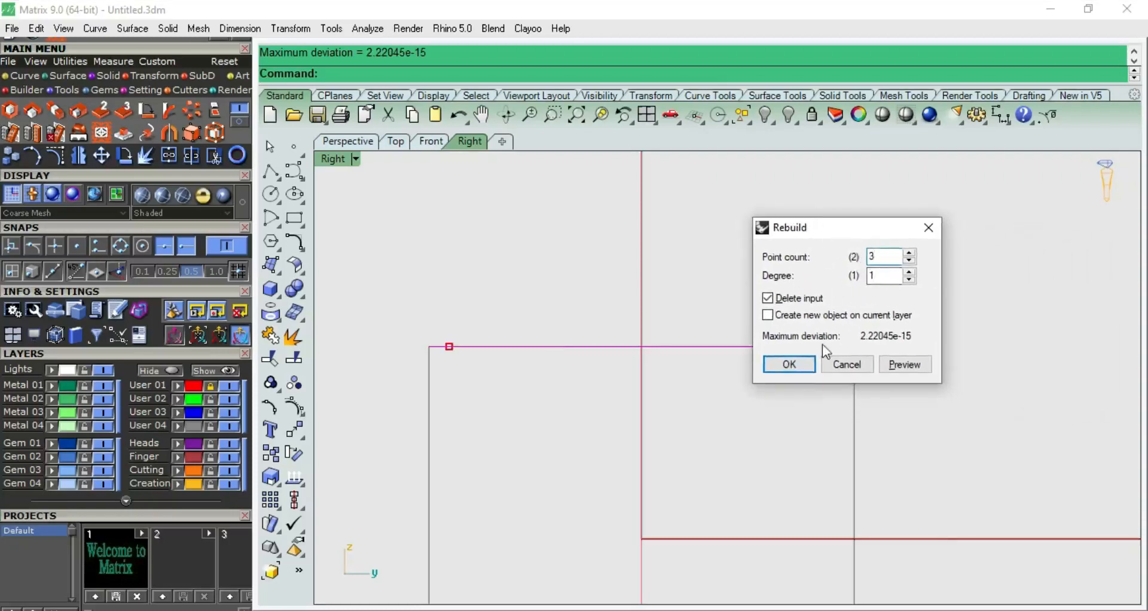
pyautogui.click(789, 364)
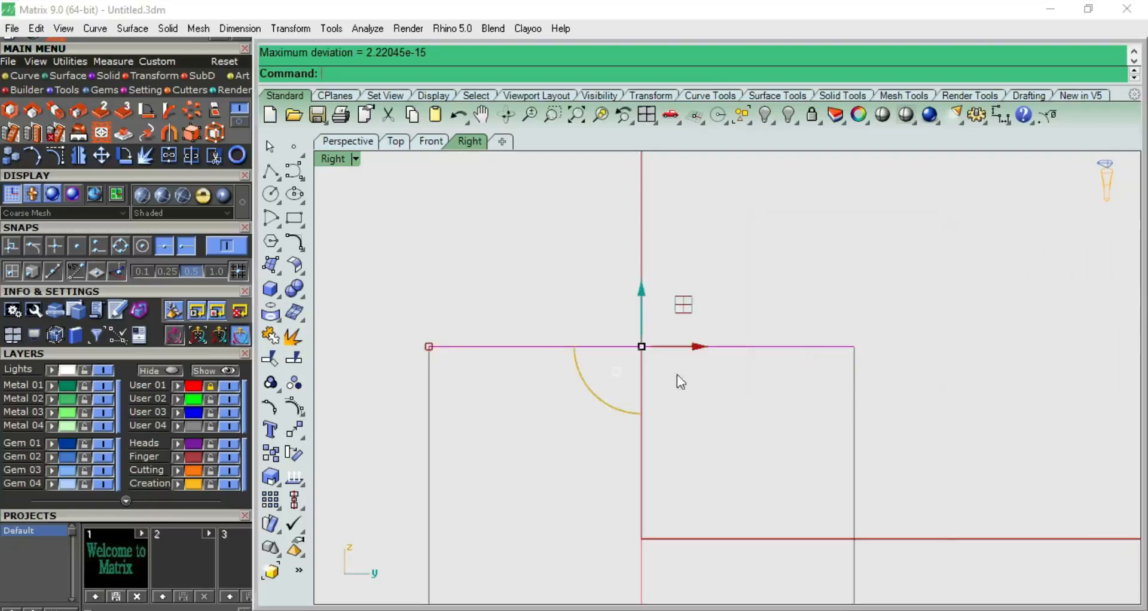
# Step: Show the upper edge's control points and raise the middle one to form a centred peak
pyautogui.click(294, 408)
pyautogui.moveTo(500, 287); pyautogui.dragTo(657, 375)
pyautogui.scroll(-2, 657, 376)
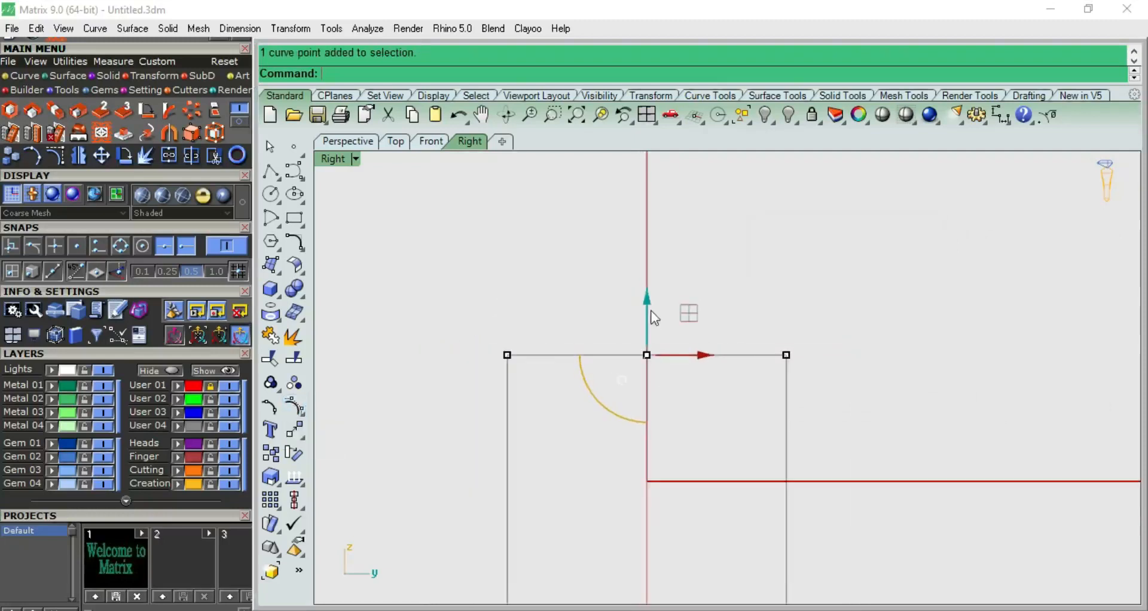
pyautogui.moveTo(646, 303); pyautogui.dragTo(673, 287)
pyautogui.click(763, 233)
pyautogui.scroll(5, 641, 227)
pyautogui.moveTo(668, 223); pyautogui.dragTo(669, 214)
pyautogui.click(790, 210)
# Step: Measure the width between the peaked edge's two lower corners and the height of its peak, leaving no dimensions
pyautogui.click(1000, 115)
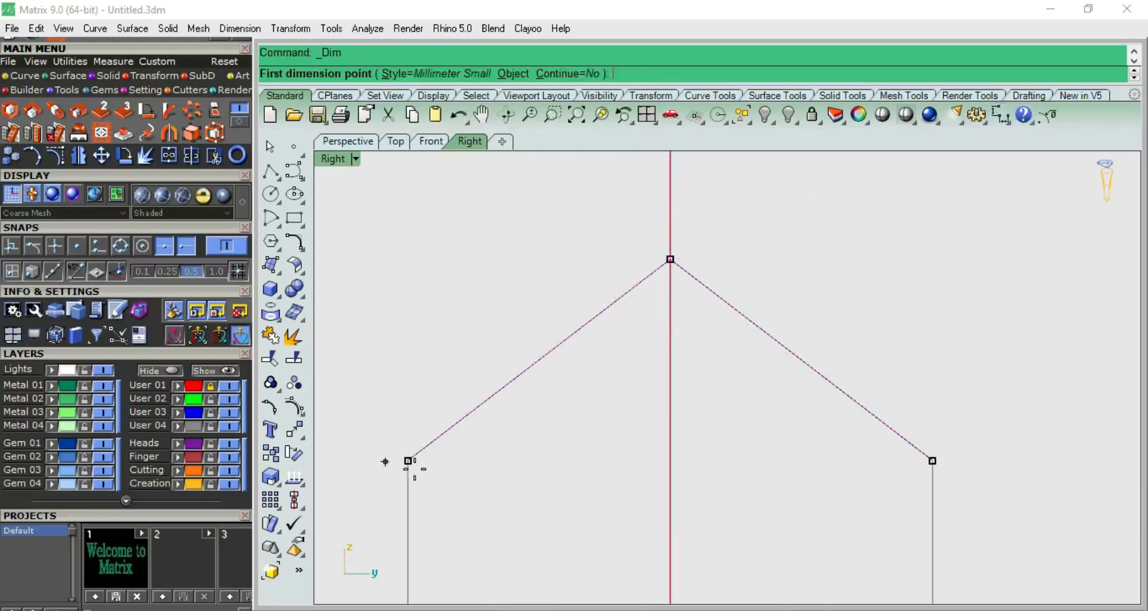
pyautogui.click(408, 460)
pyautogui.click(932, 461)
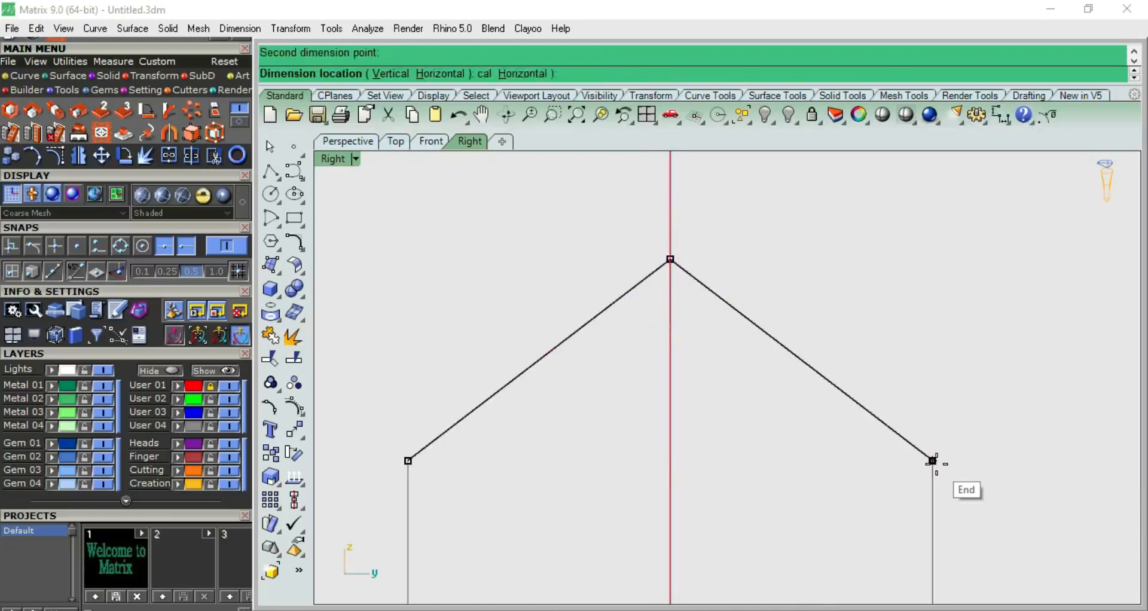
pyautogui.press('Escape')
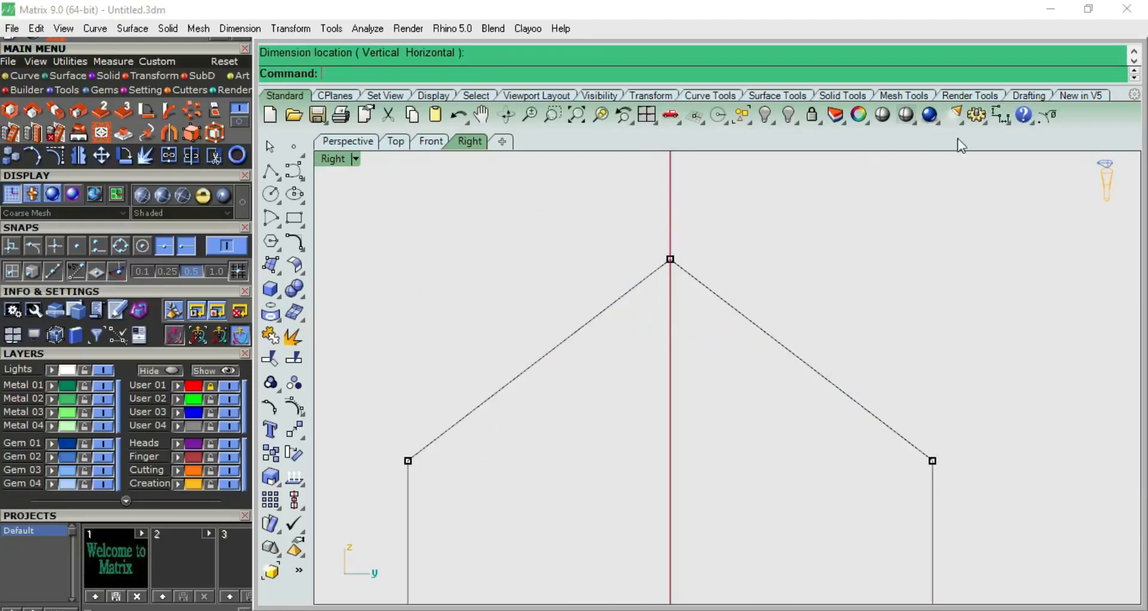
pyautogui.click(1000, 115)
pyautogui.click(670, 258)
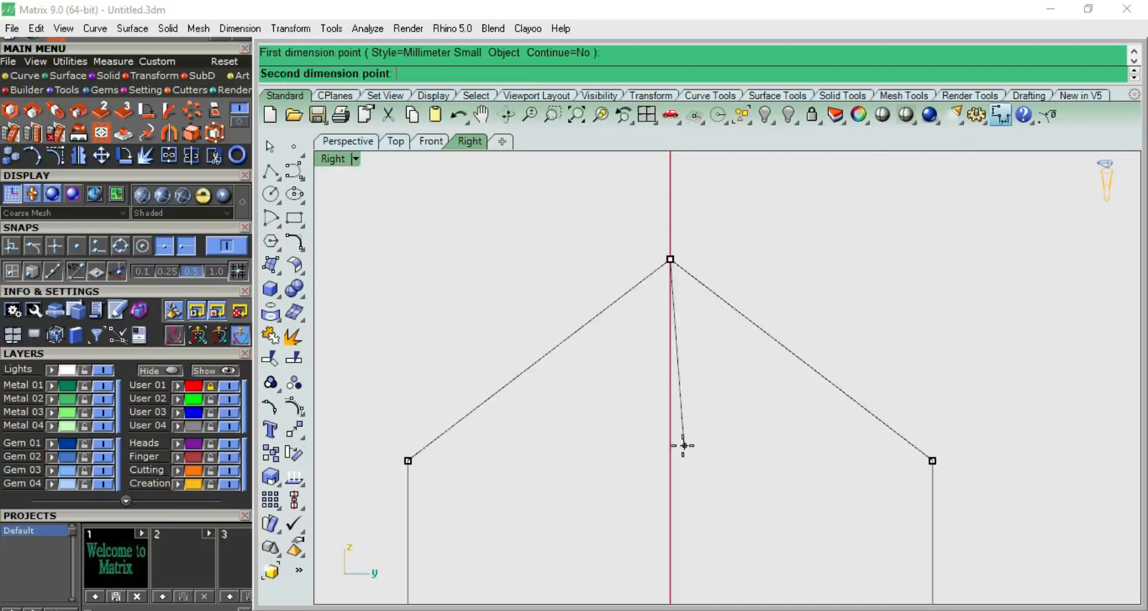
pyautogui.click(669, 447)
pyautogui.scroll(-3, 760, 441)
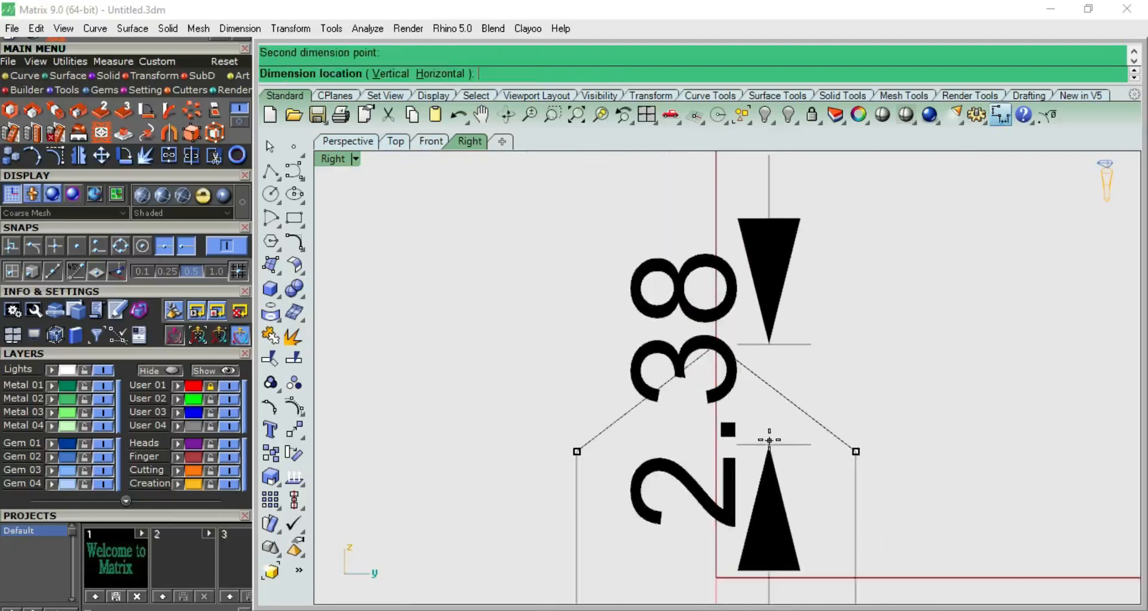
pyautogui.press('Escape')
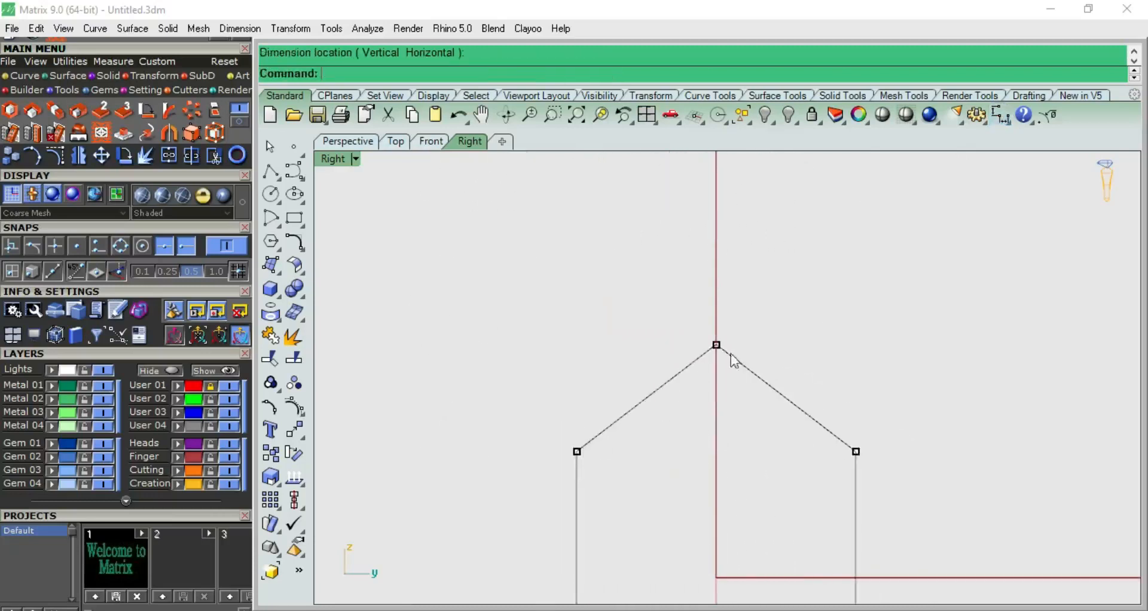
# Step: Show the peaked curve's control points again, raise the middle point slightly more, and hide the points
pyautogui.scroll(-3, 754, 371)
pyautogui.scroll(4, 675, 375)
pyautogui.moveTo(936, 341); pyautogui.dragTo(727, 359)
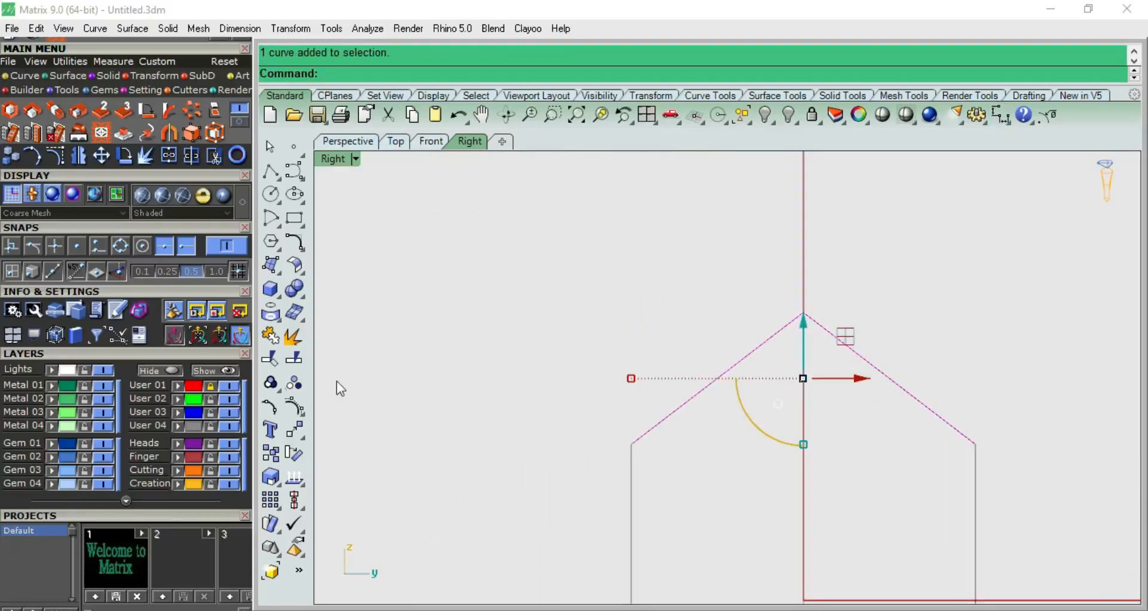
pyautogui.click(294, 407)
pyautogui.moveTo(653, 264); pyautogui.dragTo(834, 351)
pyautogui.moveTo(814, 288); pyautogui.dragTo(827, 241)
pyautogui.click(877, 233)
pyautogui.scroll(-8, 879, 236)
pyautogui.moveTo(868, 273); pyautogui.dragTo(774, 300, button='right')
pyautogui.press('Escape')
# Step: Join the peaked upper edge and the two side edges into one curve, leaving the base edge separate
pyautogui.moveTo(852, 340); pyautogui.dragTo(755, 325, button='right')
pyautogui.moveTo(822, 264); pyautogui.dragTo(514, 359)
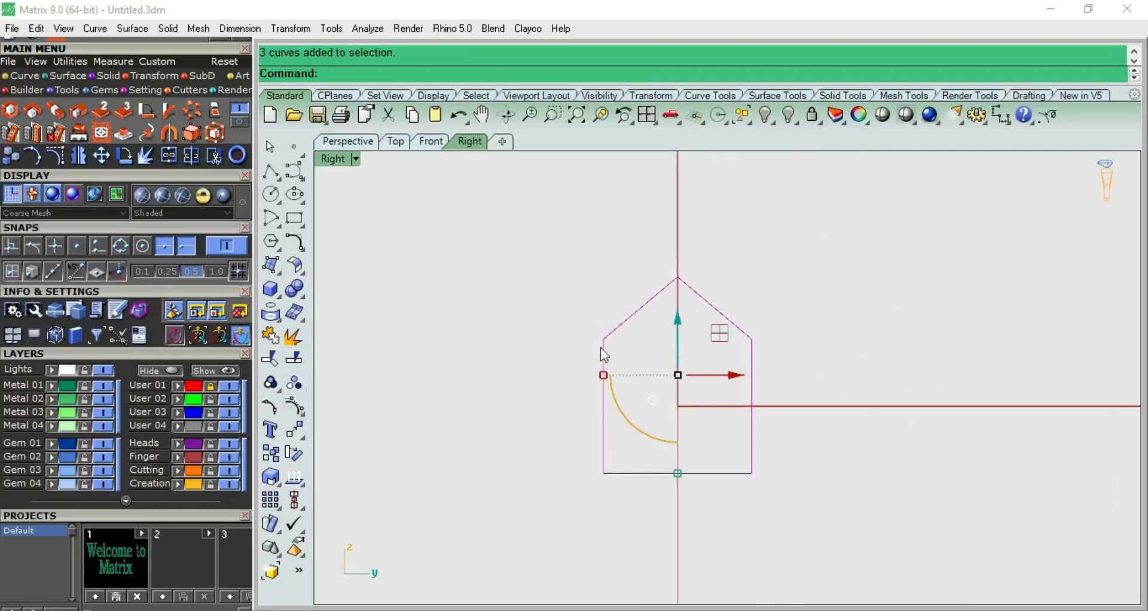
pyautogui.scroll(2, 743, 435)
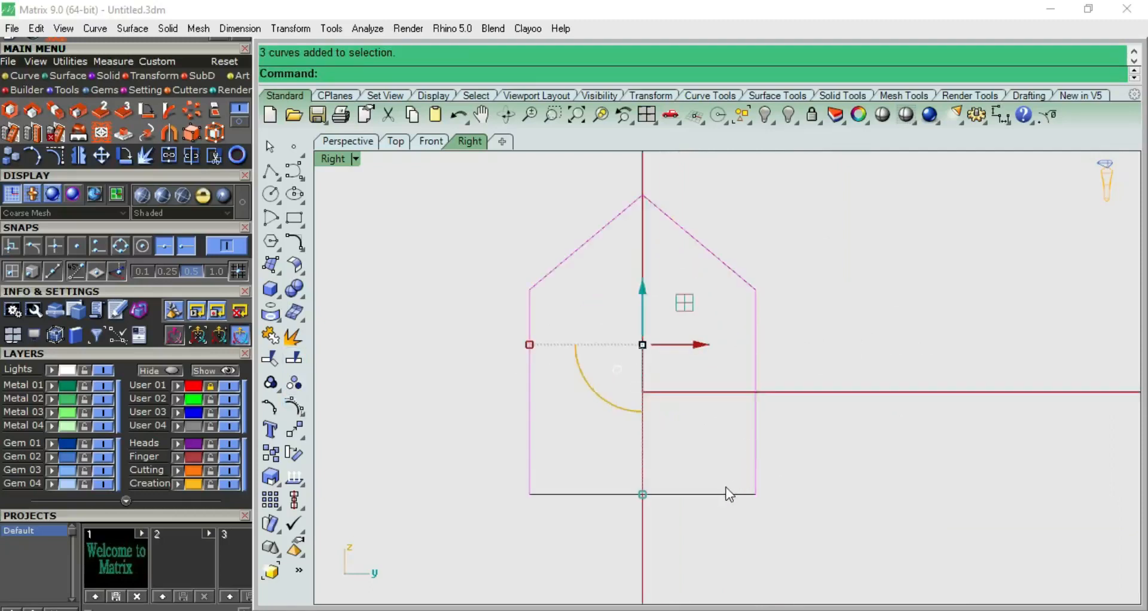
pyautogui.keyDown('shift'); pyautogui.click(723, 494); pyautogui.keyUp('shift')
pyautogui.click(813, 308)
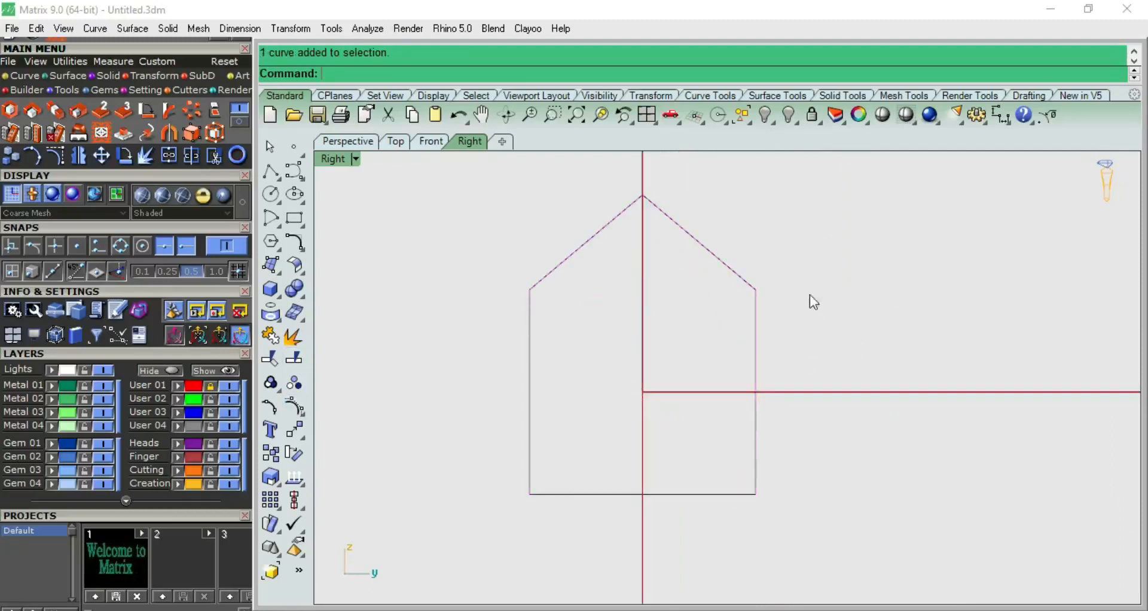
pyautogui.moveTo(801, 212); pyautogui.dragTo(490, 337)
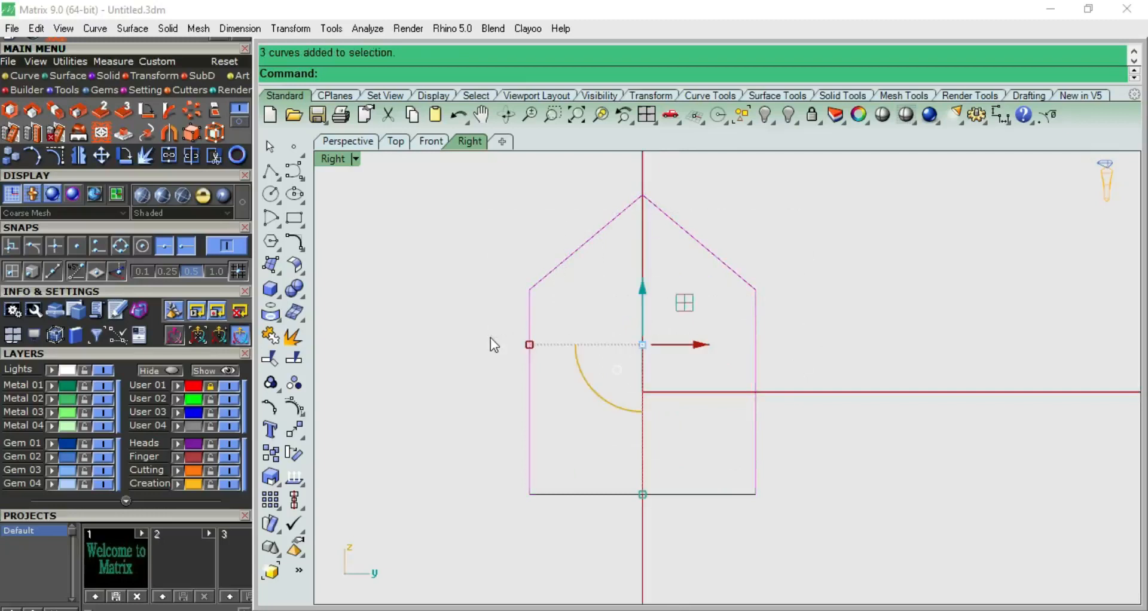
pyautogui.click(270, 336)
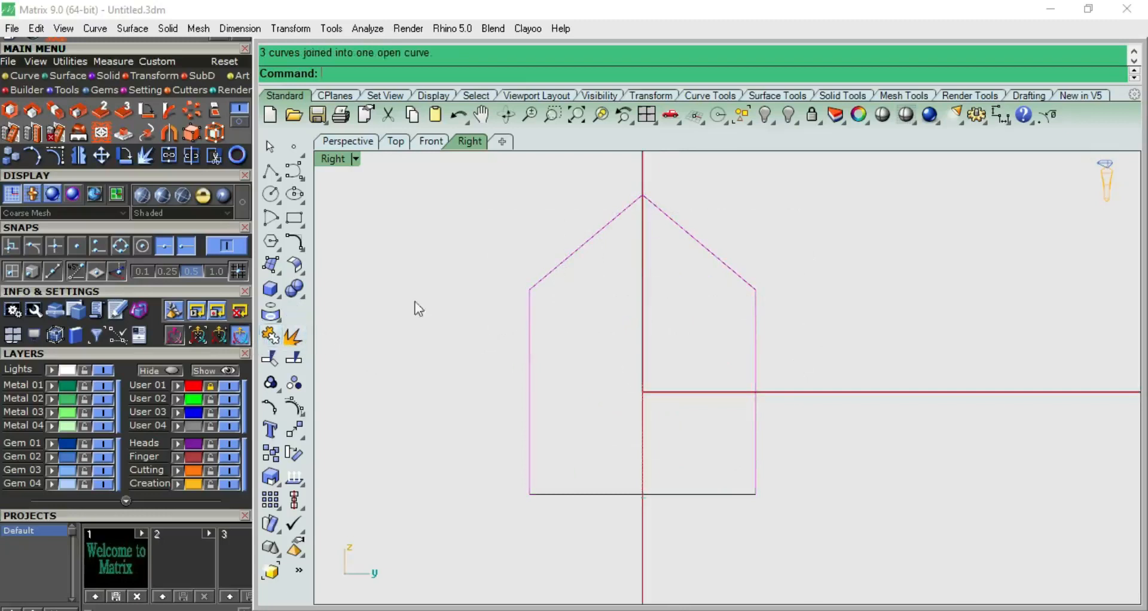
# Step: Offset the joined peaked curve inward by 0.5 with sharp corners
pyautogui.click(788, 224)
pyautogui.click(728, 266)
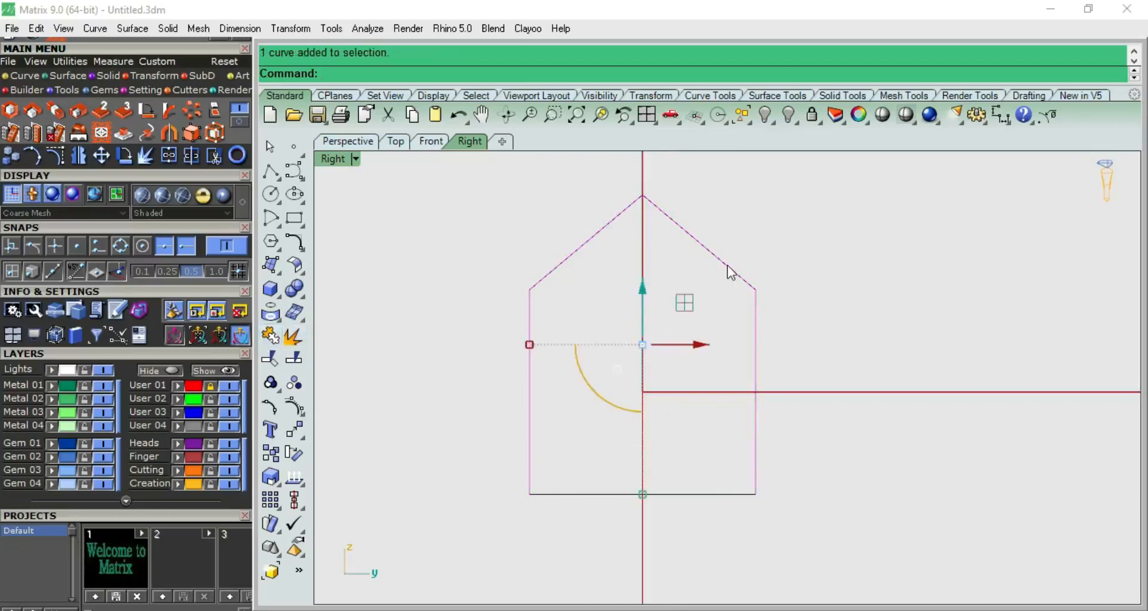
pyautogui.click(754, 249)
pyautogui.click(766, 254)
pyautogui.click(747, 281)
pyautogui.click(24, 76)
pyautogui.click(192, 132)
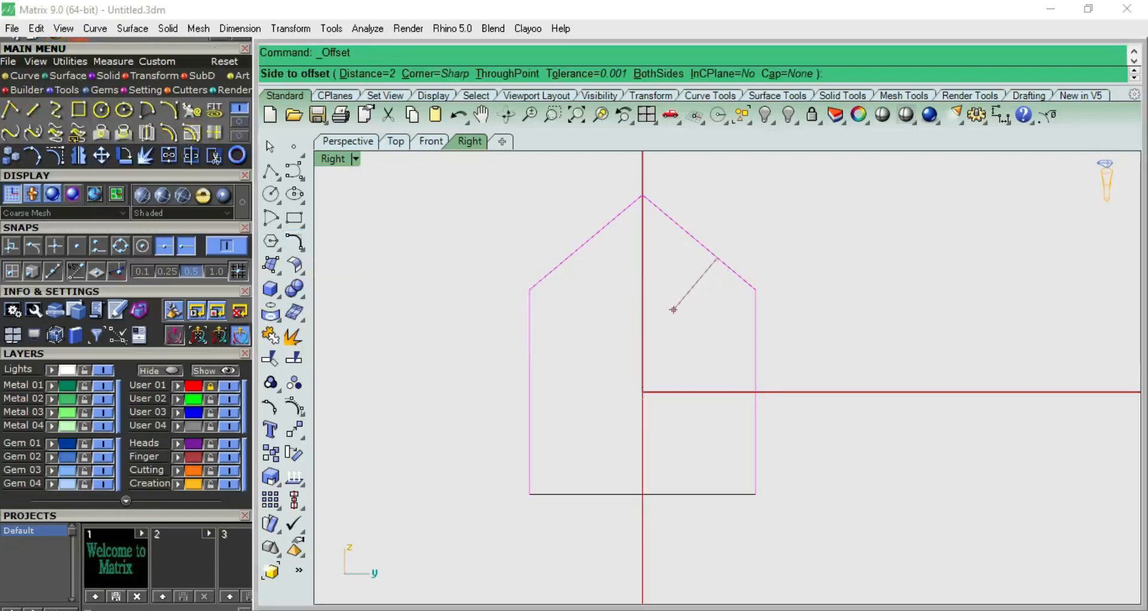
pyautogui.write('.5')
pyautogui.press('Return')
pyautogui.click(688, 291)
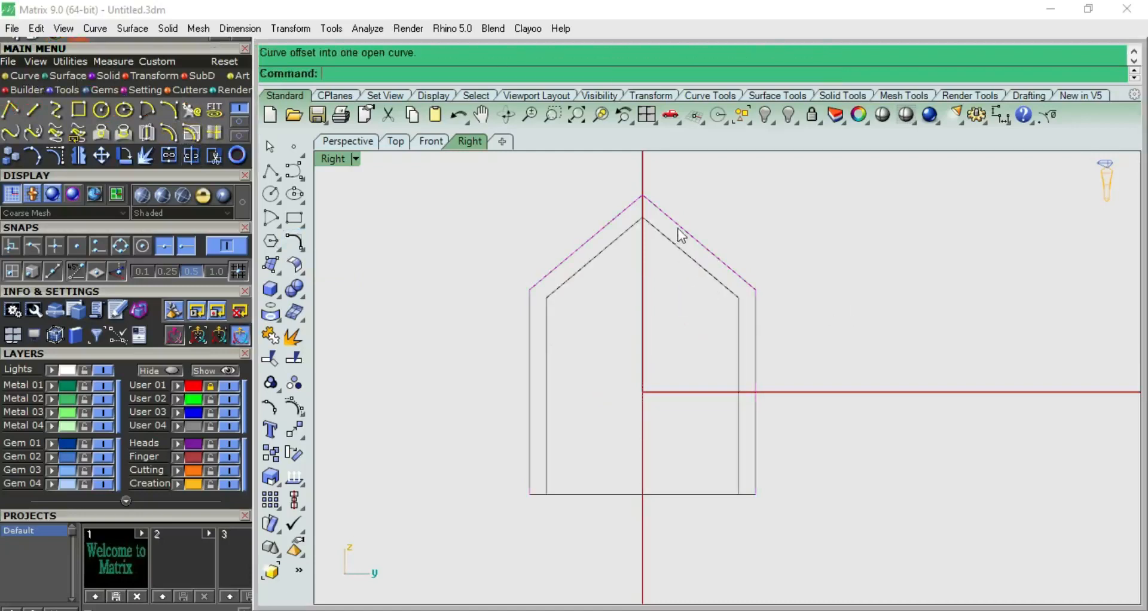
# Step: Offset the outer peaked curve inward by 0.8 to add a second inner guide curve
pyautogui.click(699, 265)
pyautogui.click(761, 347)
pyautogui.click(755, 346)
pyautogui.rightClick(749, 346)
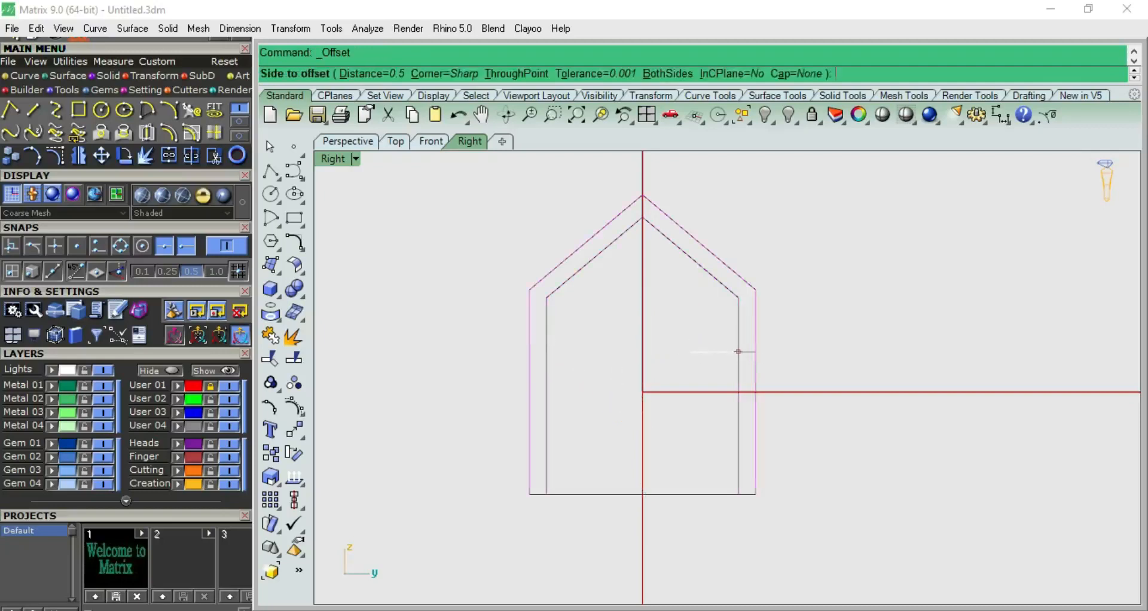
pyautogui.write('.8')
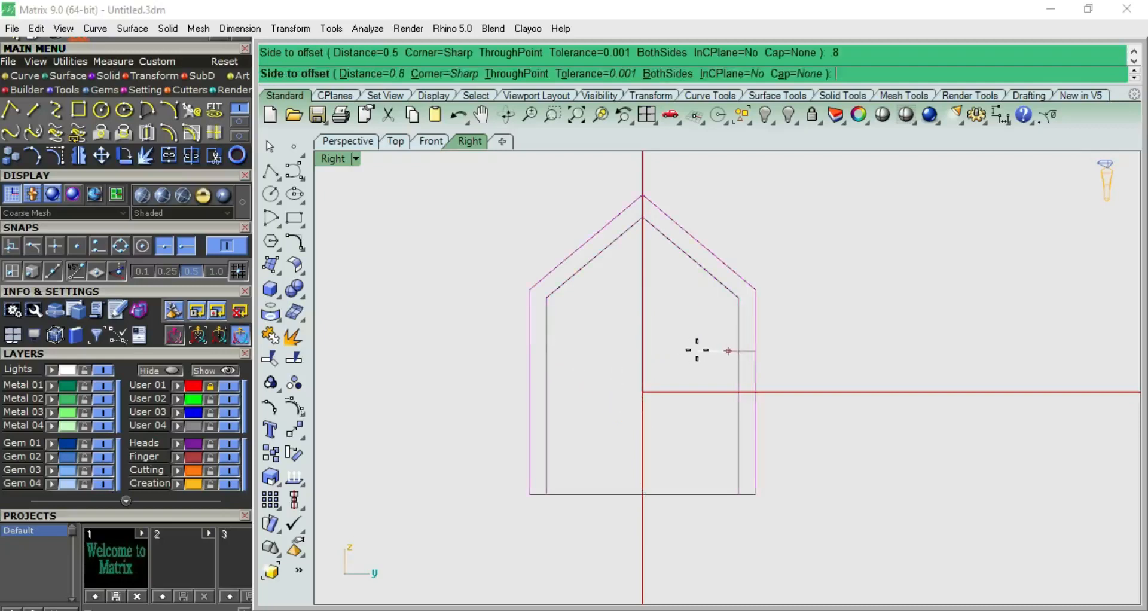
pyautogui.press('Return')
pyautogui.click(705, 354)
pyautogui.click(782, 456)
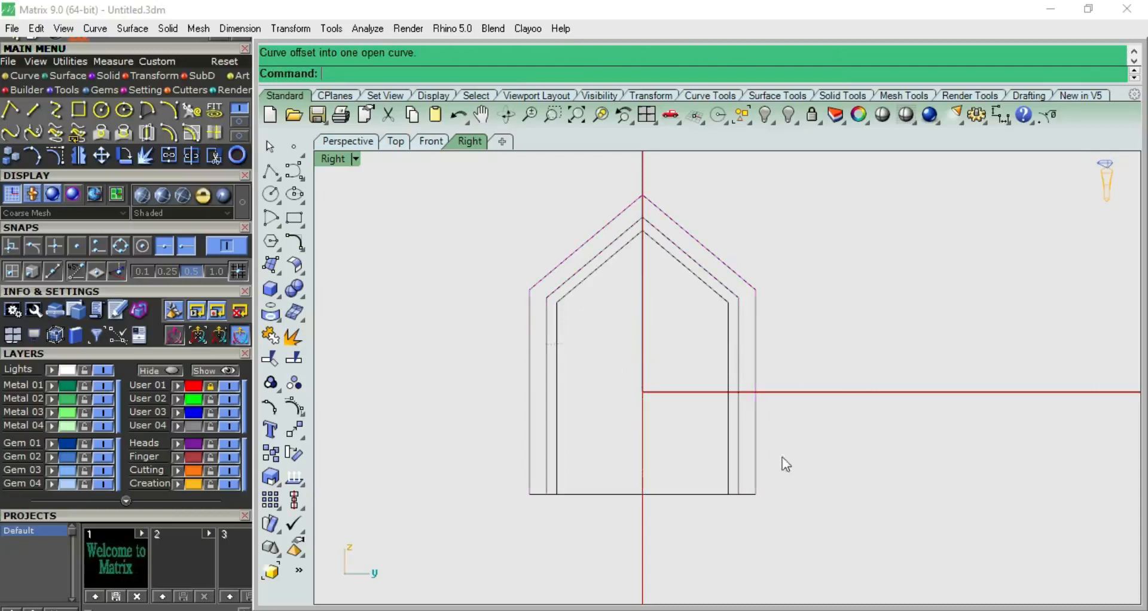
# Step: Show the 0.5 offset curve's control points and bring its two lower end points symmetrically inward so its legs taper
pyautogui.click(742, 481)
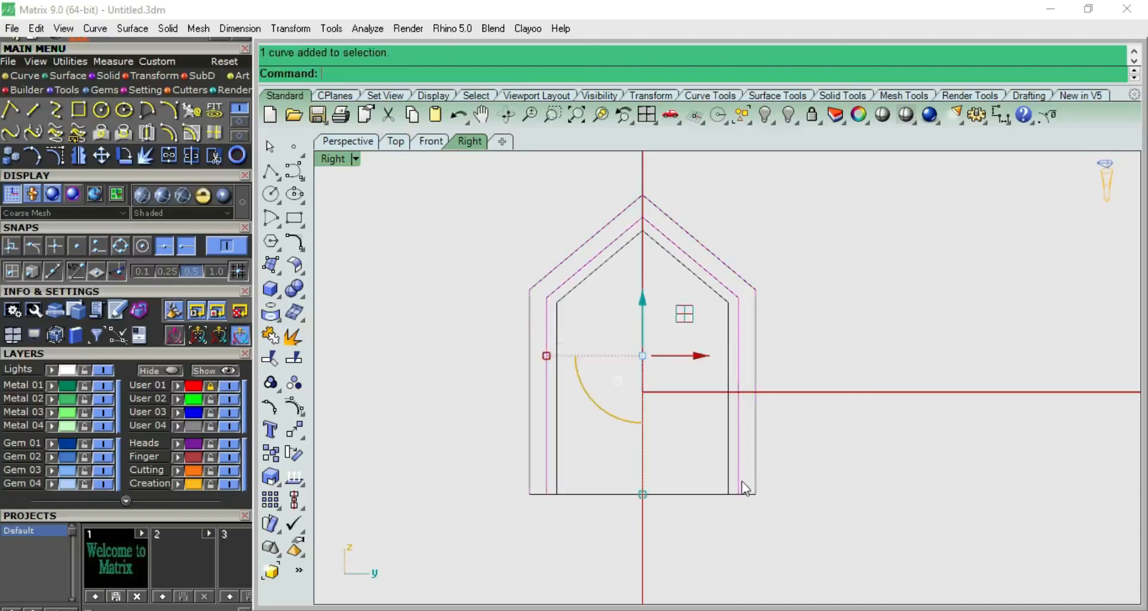
pyautogui.click(301, 412)
pyautogui.moveTo(483, 473); pyautogui.dragTo(772, 529)
pyautogui.scroll(3, 614, 494)
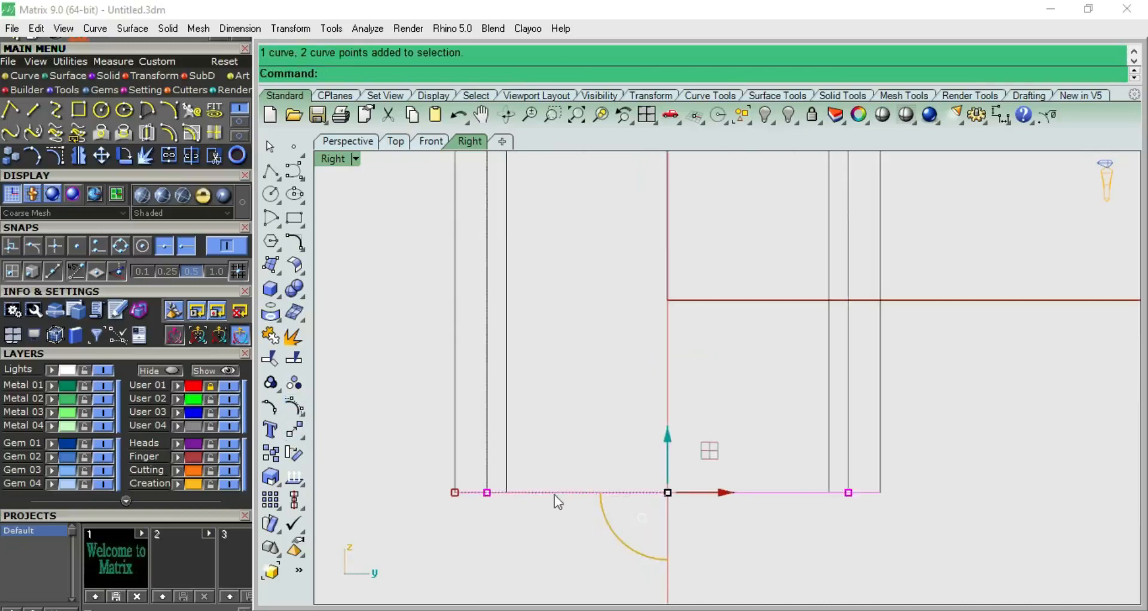
pyautogui.click(487, 493)
pyautogui.keyDown('shift'); pyautogui.click(848, 492); pyautogui.keyUp('shift')
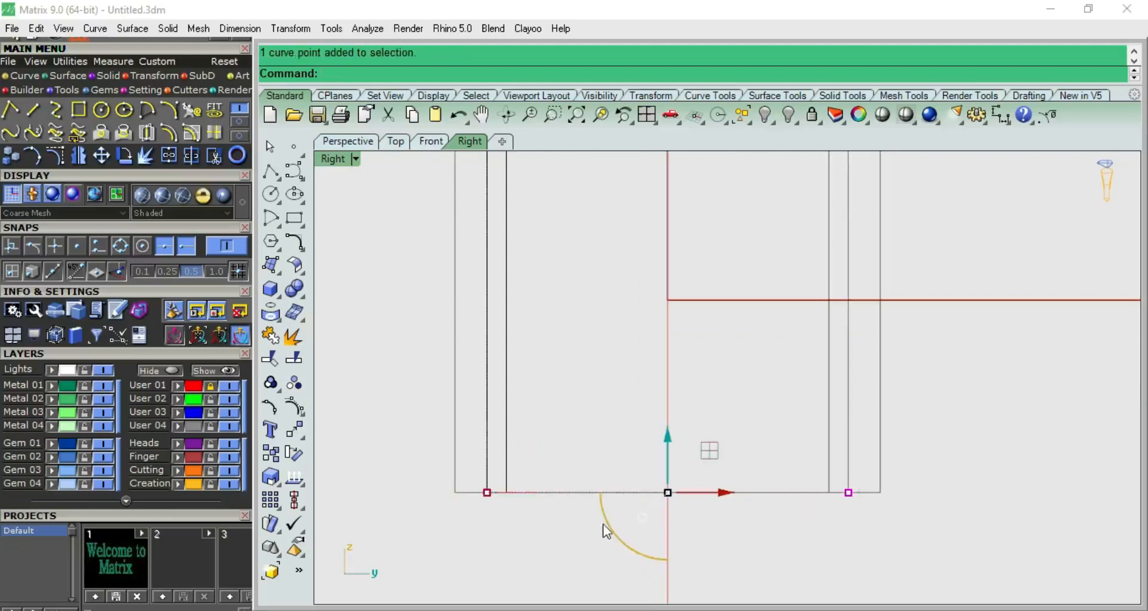
pyautogui.moveTo(647, 541); pyautogui.dragTo(647, 541)
pyautogui.moveTo(487, 493); pyautogui.dragTo(517, 494)
pyautogui.click(698, 370)
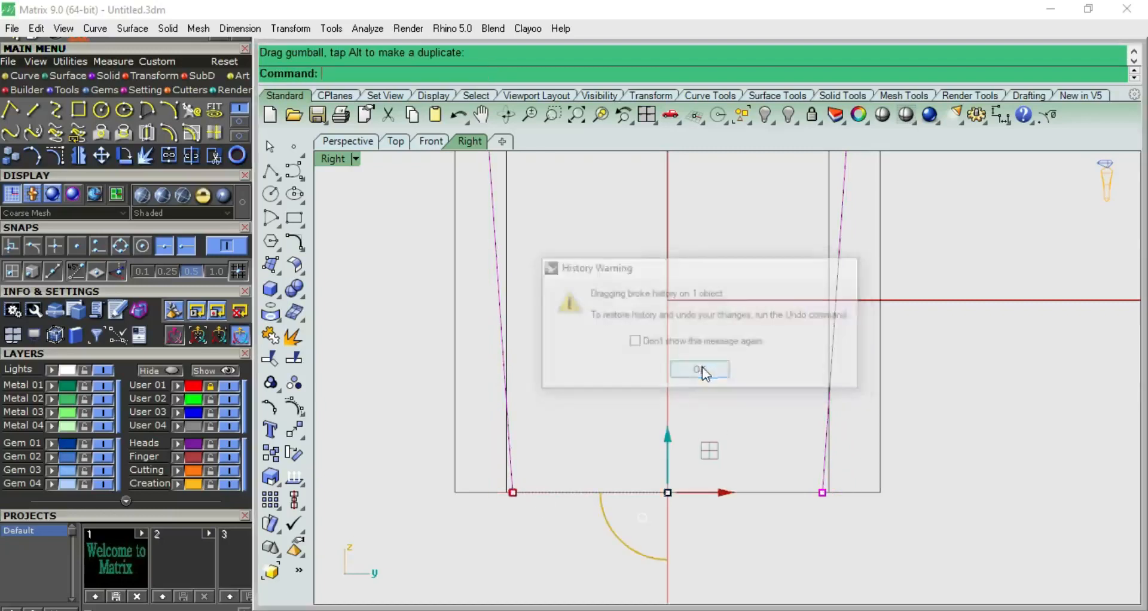
# Step: Bring the tapered curve's two lower end points slightly closer together and hide its control points
pyautogui.scroll(-5, 681, 407)
pyautogui.scroll(3, 682, 421)
pyautogui.moveTo(602, 442); pyautogui.dragTo(614, 443)
pyautogui.press('Escape')
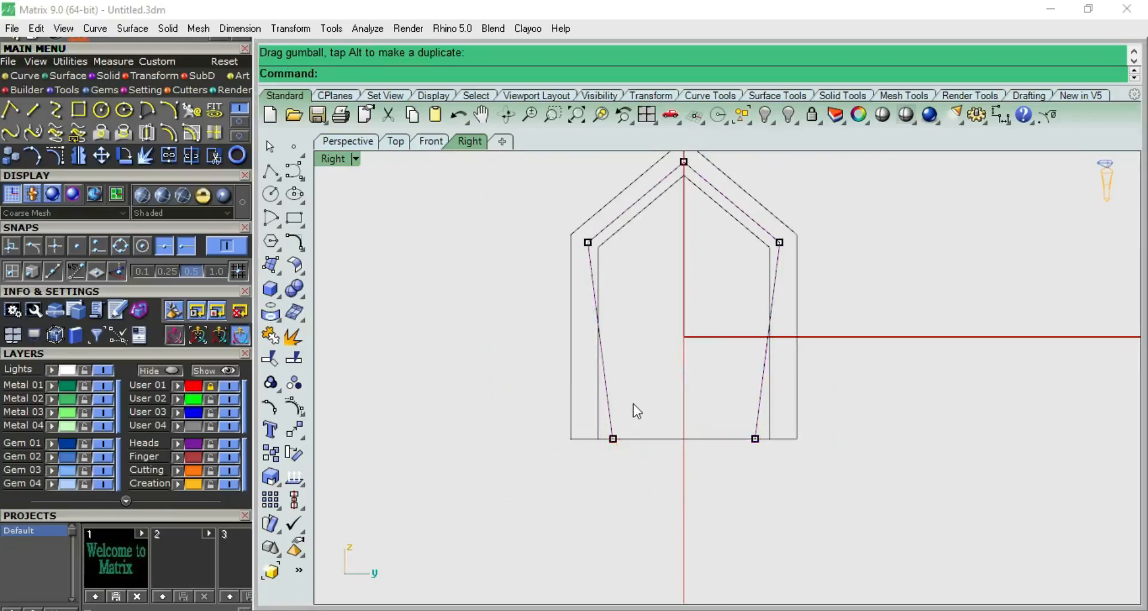
pyautogui.press('F11')
# Step: Hide the innermost 0.8 offset curve
pyautogui.scroll(-3, 625, 432)
pyautogui.scroll(3, 625, 431)
pyautogui.click(599, 427)
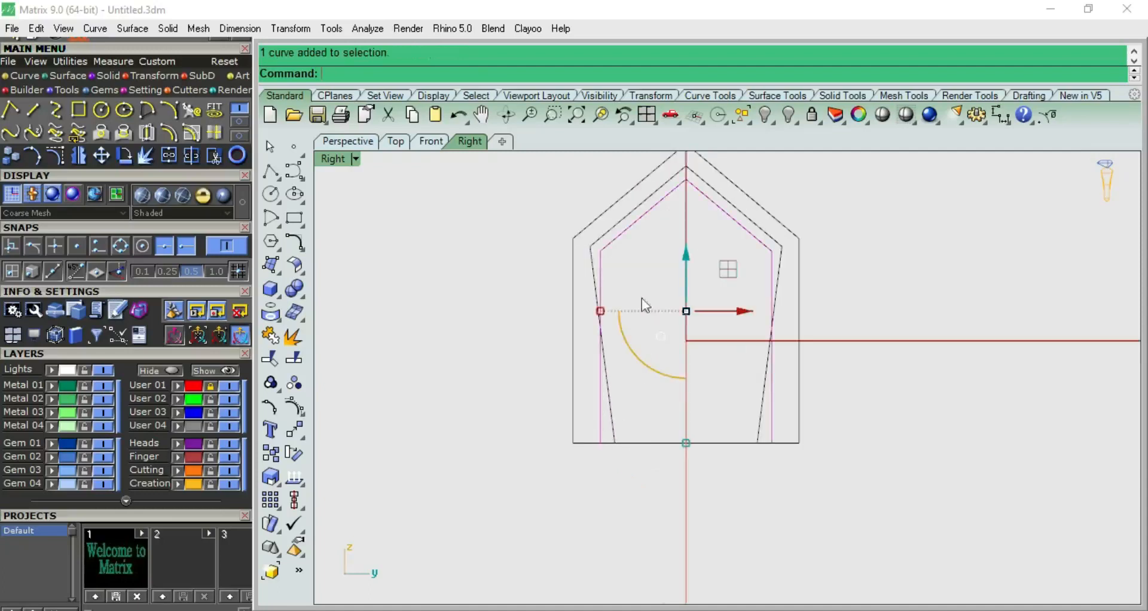
pyautogui.click(634, 281)
pyautogui.moveTo(625, 289); pyautogui.dragTo(625, 303, button='right')
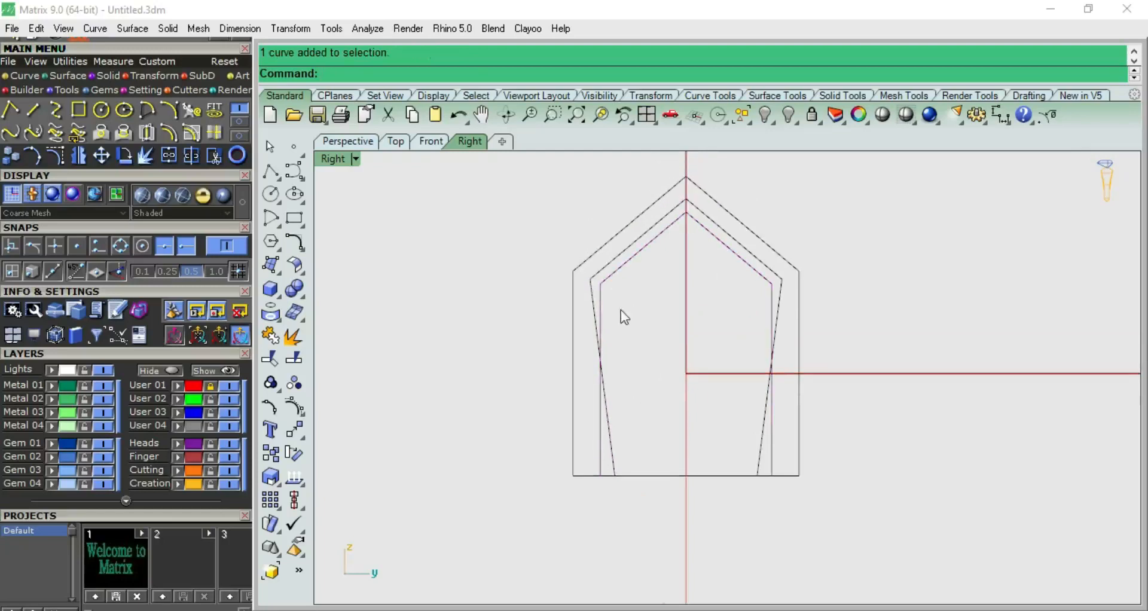
pyautogui.hotkey('ctrl', 'h')
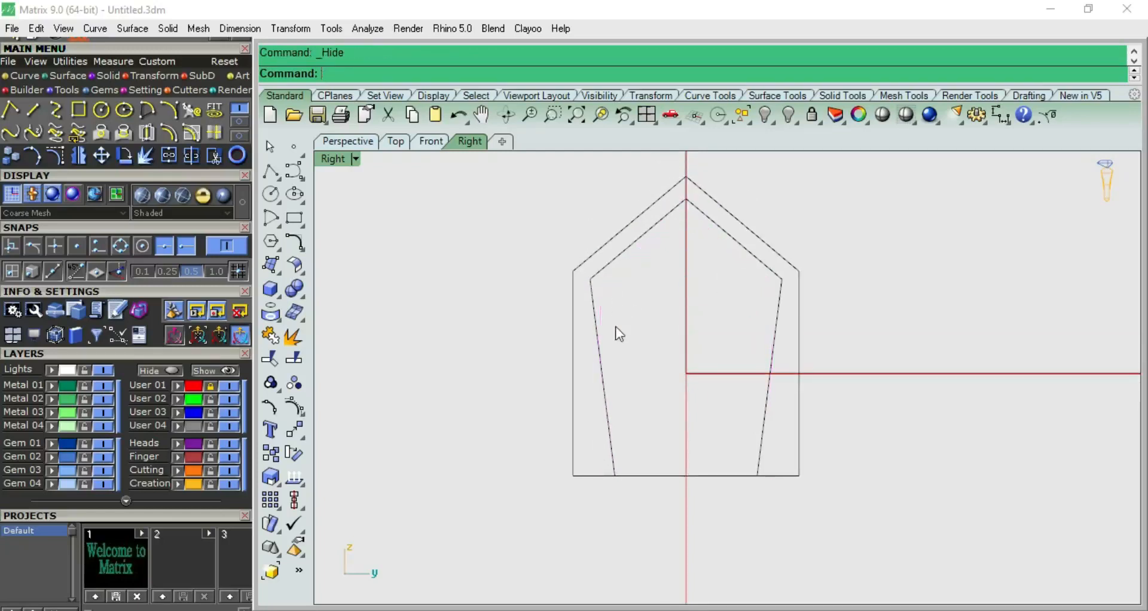
# Step: Hide the horizontal base edge of the profile
pyautogui.click(575, 438)
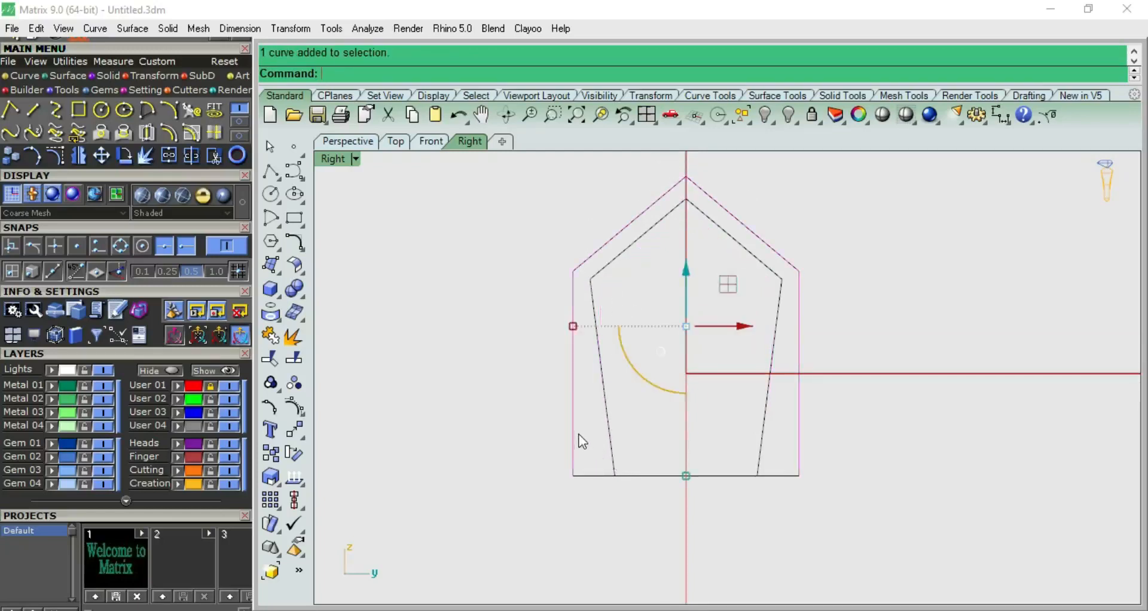
pyautogui.click(837, 433)
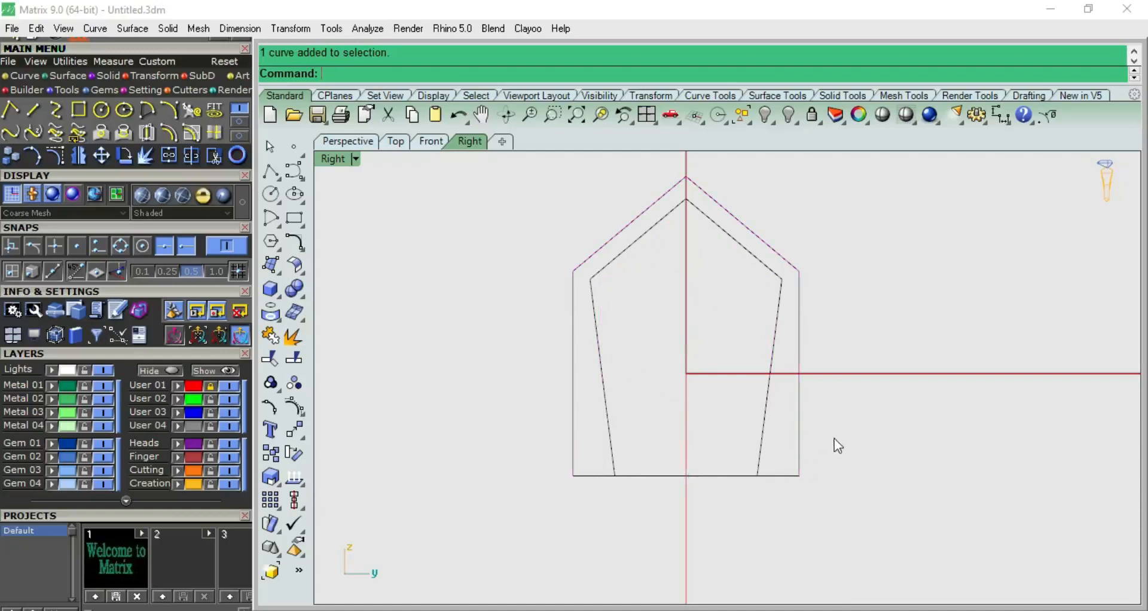
pyautogui.click(785, 477)
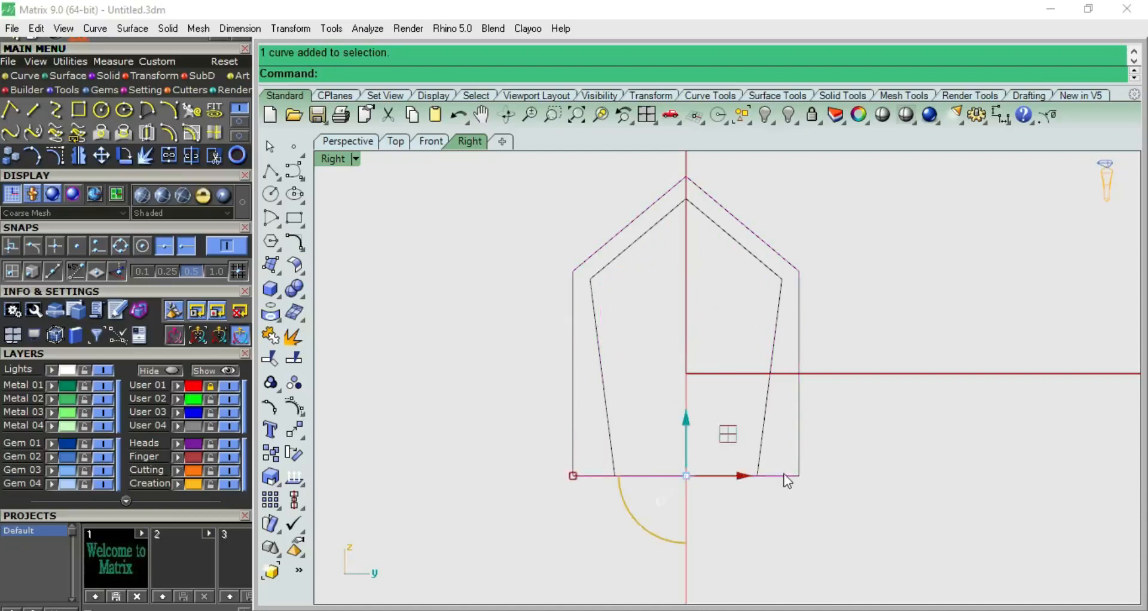
pyautogui.press('Return')
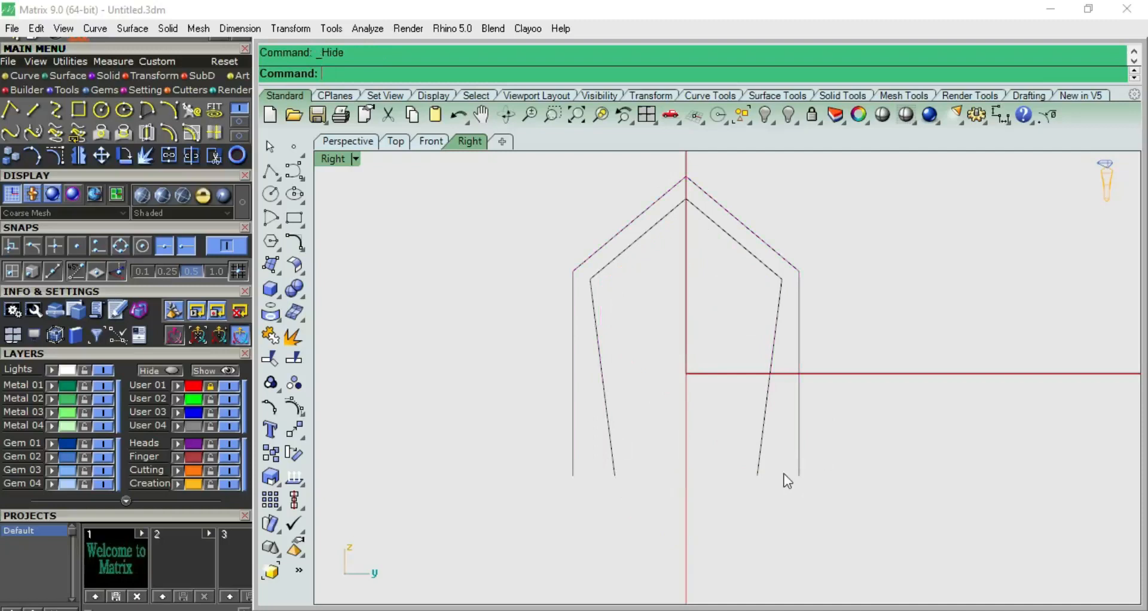
pyautogui.moveTo(812, 465); pyautogui.dragTo(775, 473, button='right')
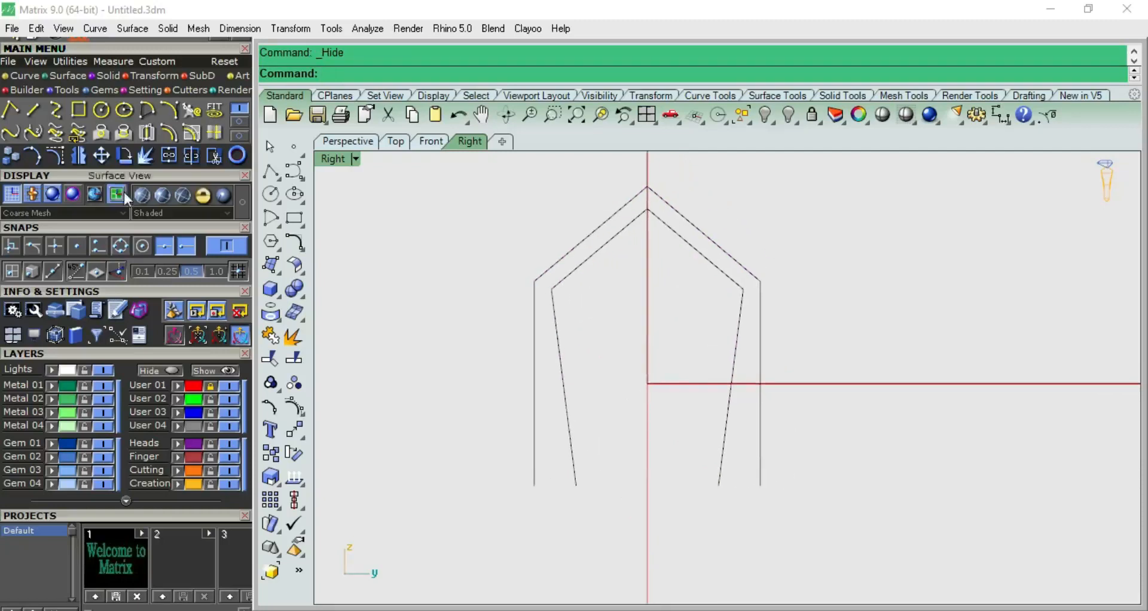
# Step: Draw two short polylines connecting the lower ends of the inner and outer curves on both legs
pyautogui.click(271, 171)
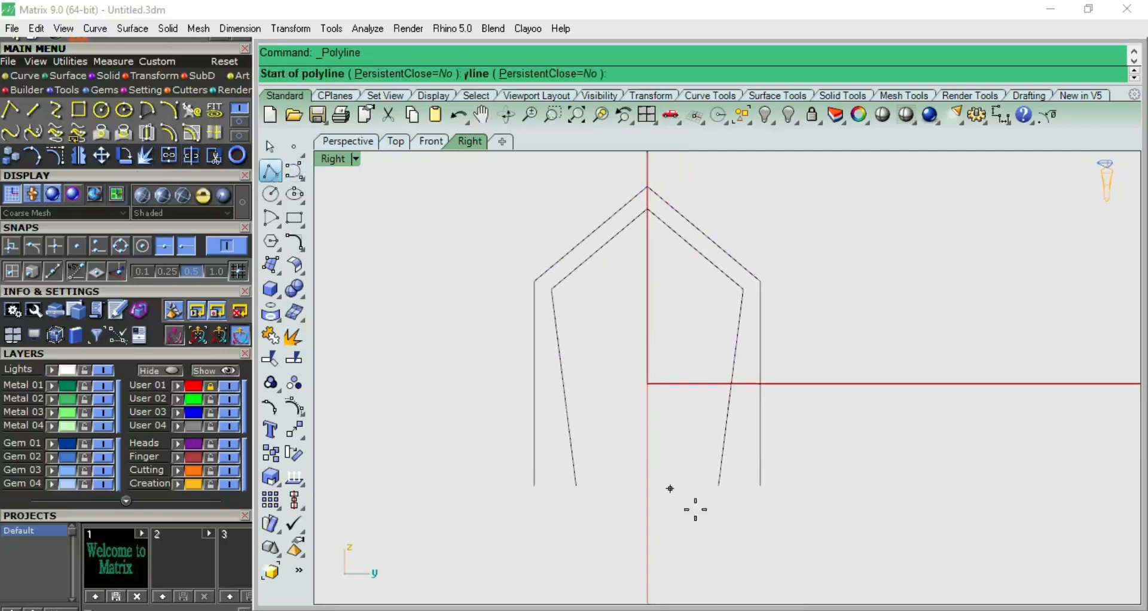
pyautogui.click(718, 486)
pyautogui.click(760, 485)
pyautogui.press('Return')
pyautogui.press('Return')
pyautogui.click(576, 486)
pyautogui.click(534, 486)
pyautogui.press('Return')
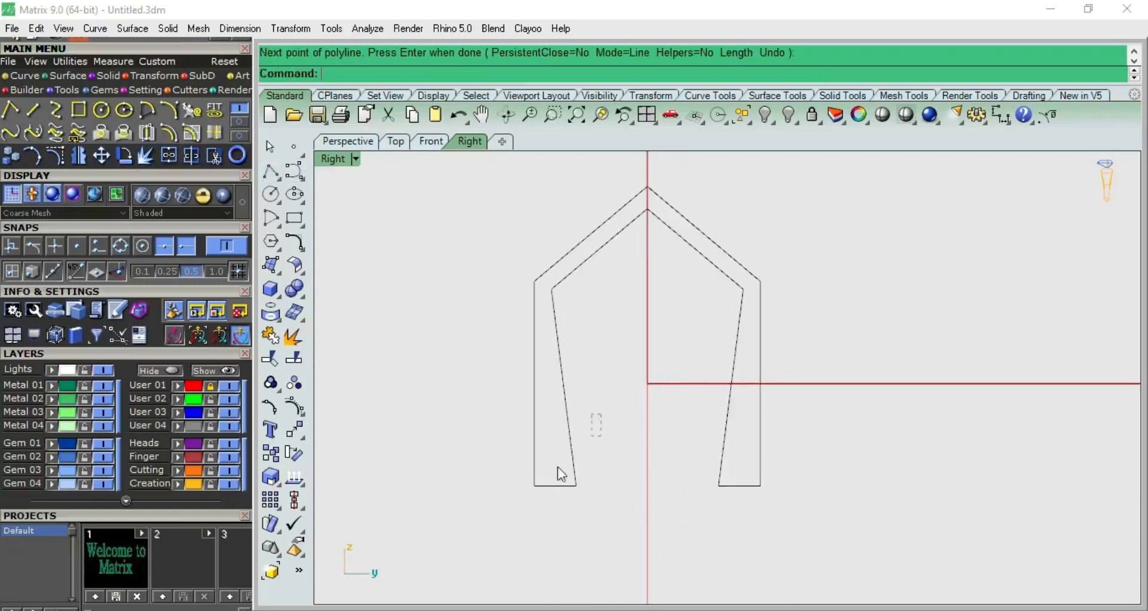
# Step: Join the inner curve, outer curve and both short connecting lines into one closed profile
pyautogui.hotkey('ctrl', 'a')
pyautogui.keyDown('shift'); pyautogui.click(733, 486); pyautogui.keyUp('shift')
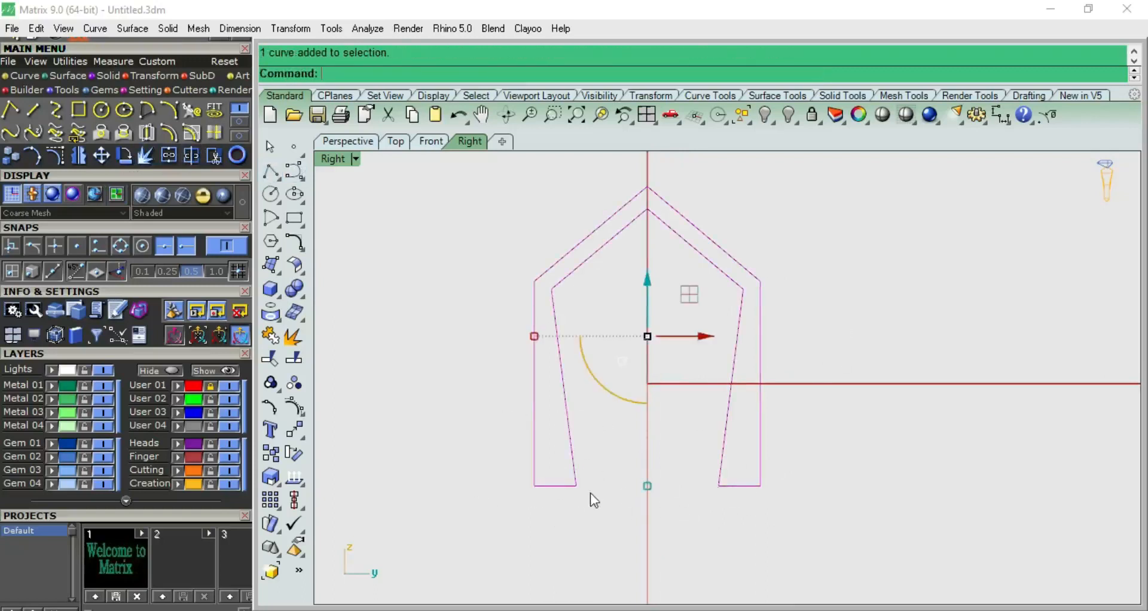
pyautogui.click(270, 335)
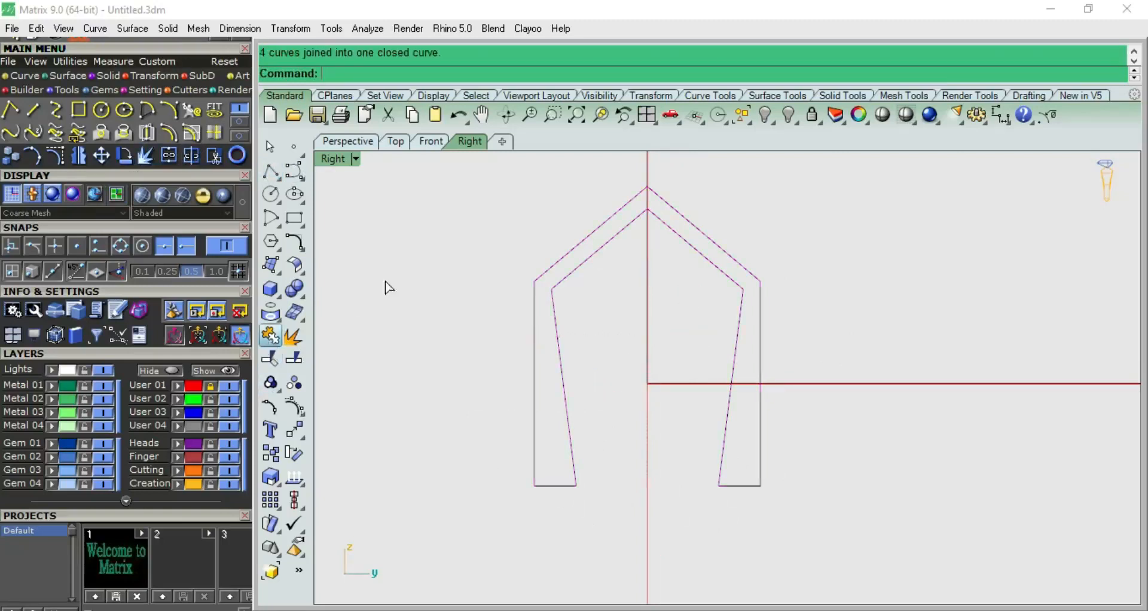
pyautogui.click(411, 263)
# Step: Move the closed profile up along the vertical axis in the Front view so its peak sits above the top of the circle
pyautogui.click(542, 274)
pyautogui.scroll(-12, 596, 301)
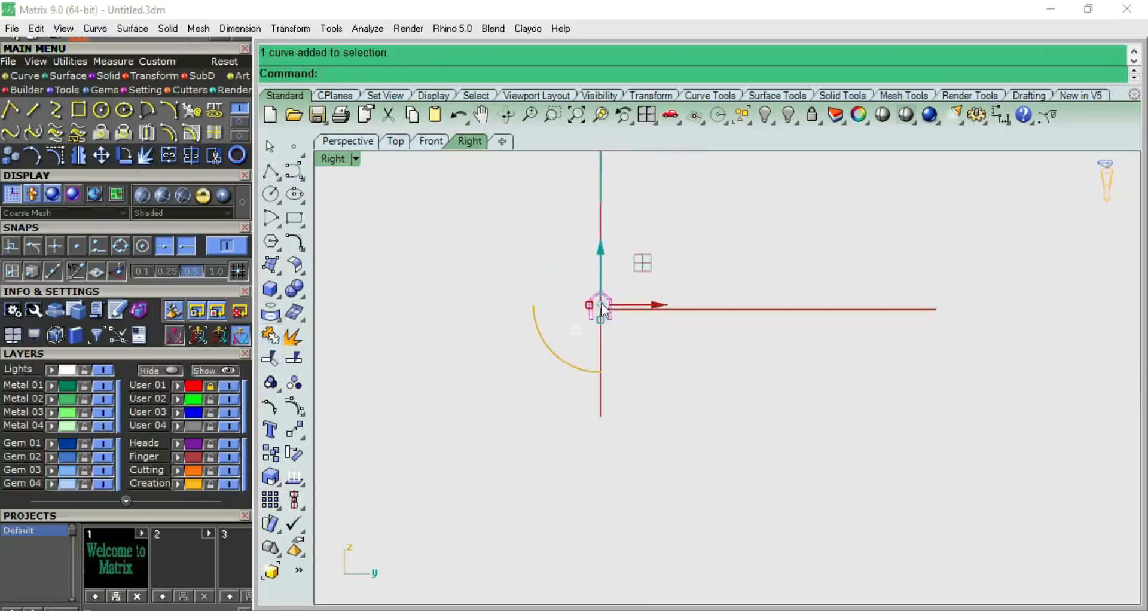
pyautogui.press('F2')
pyautogui.press('F3')
pyautogui.moveTo(734, 253); pyautogui.dragTo(743, 166)
pyautogui.scroll(12, 738, 211)
pyautogui.scroll(10, 739, 217)
pyautogui.press('F2')
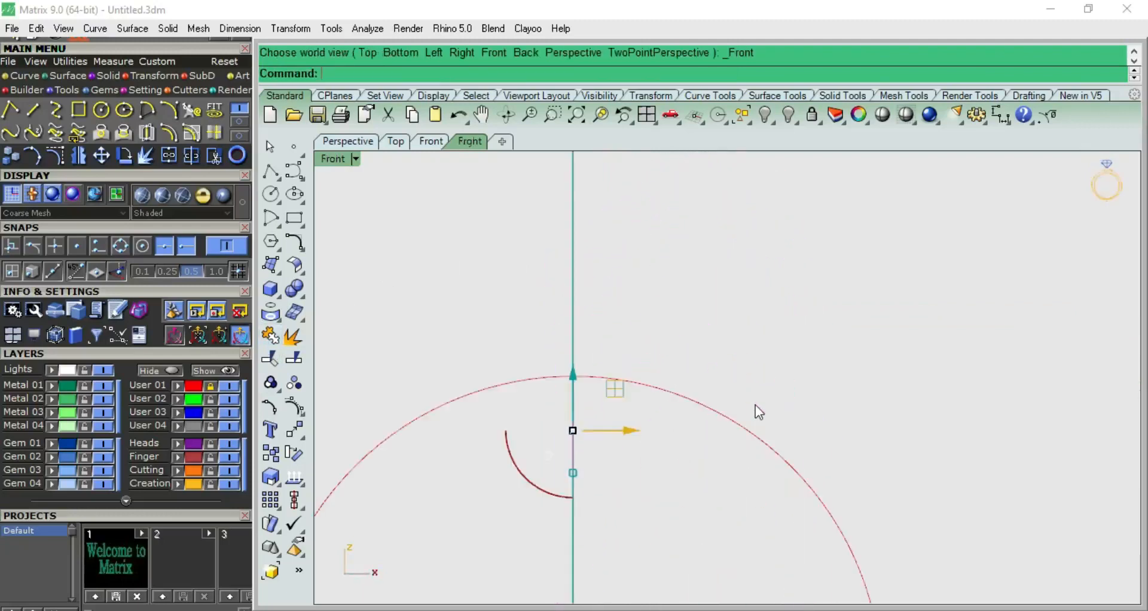
pyautogui.moveTo(573, 377); pyautogui.dragTo(572, 330)
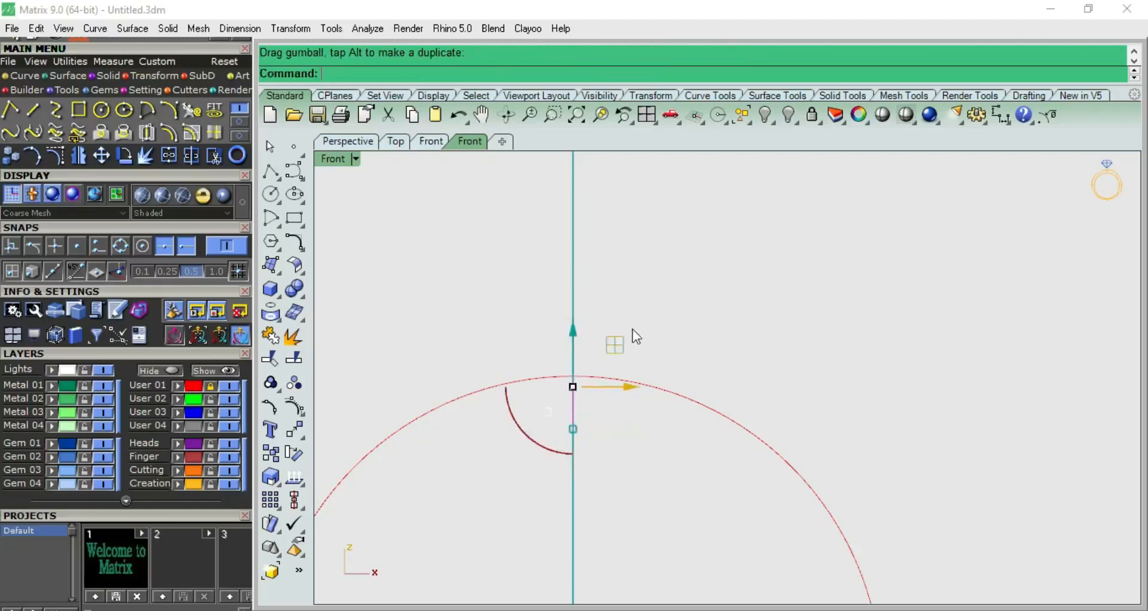
pyautogui.press('F3')
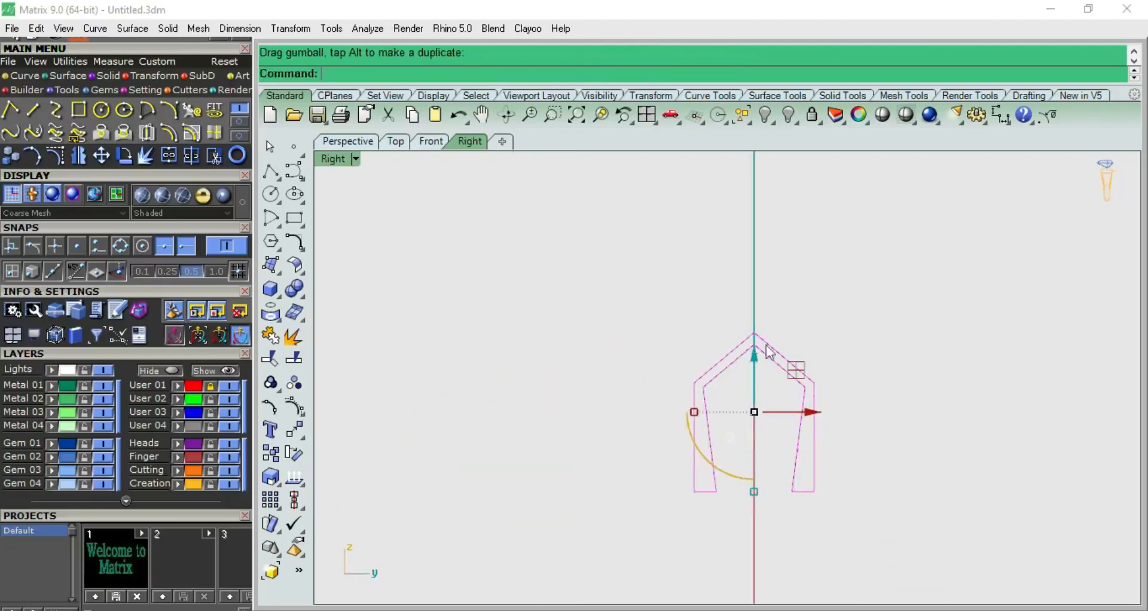
pyautogui.click(809, 309)
pyautogui.press('F2')
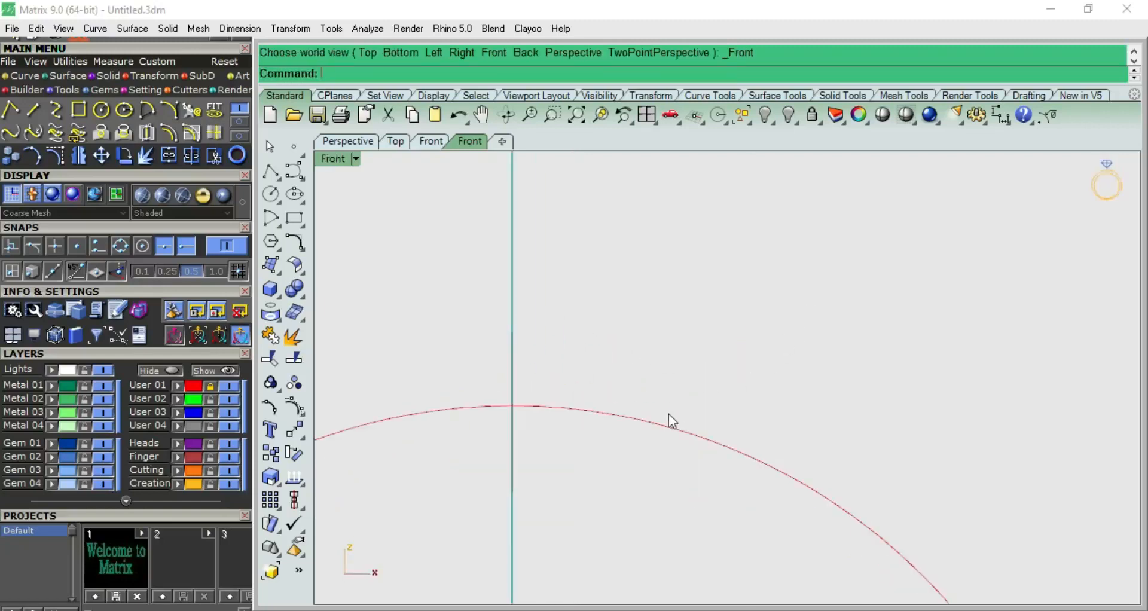
pyautogui.scroll(-3, 448, 352)
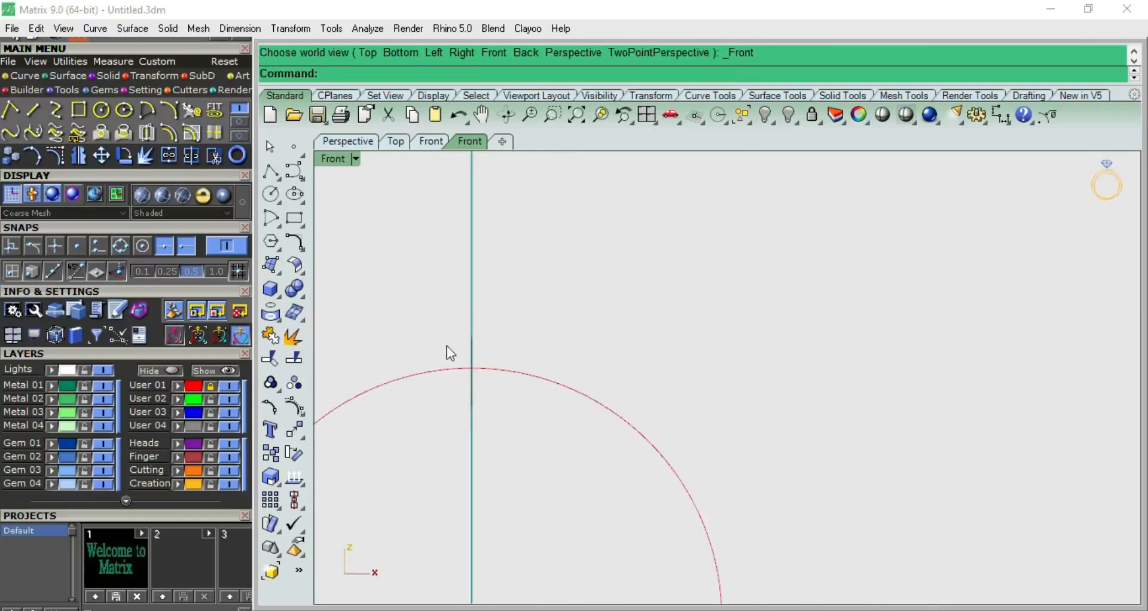
pyautogui.click(476, 347)
pyautogui.scroll(-2, 657, 286)
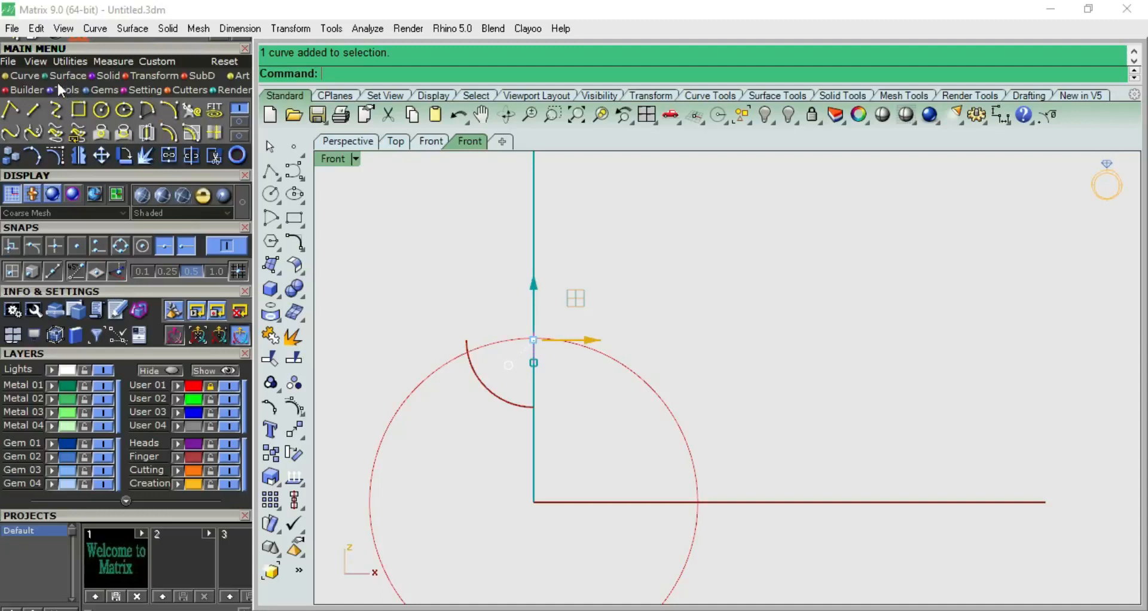
pyautogui.click(279, 268)
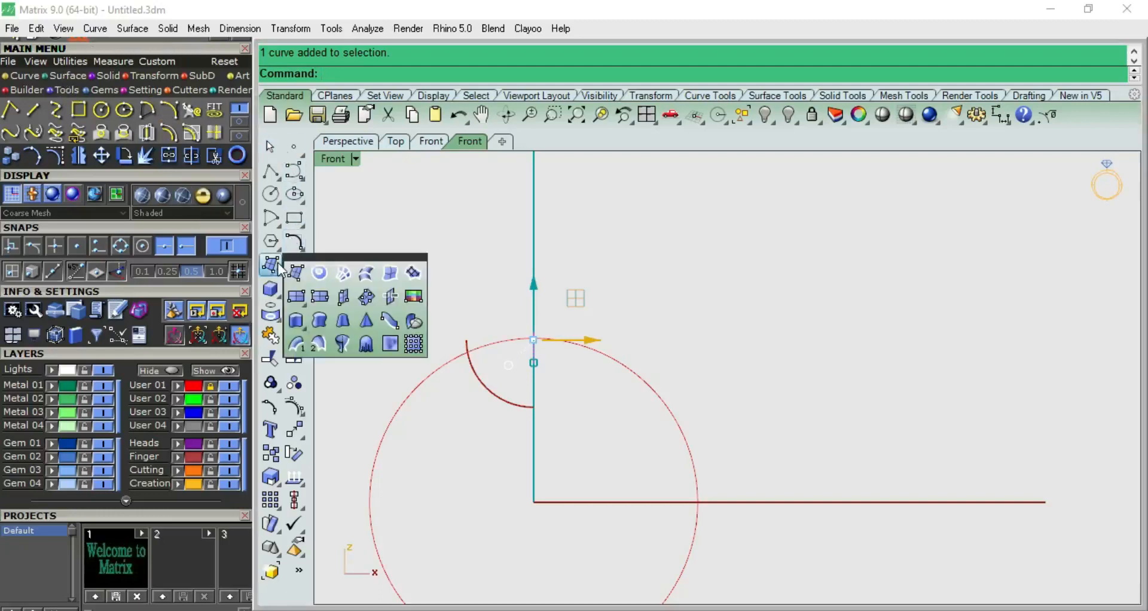
pyautogui.click(343, 334)
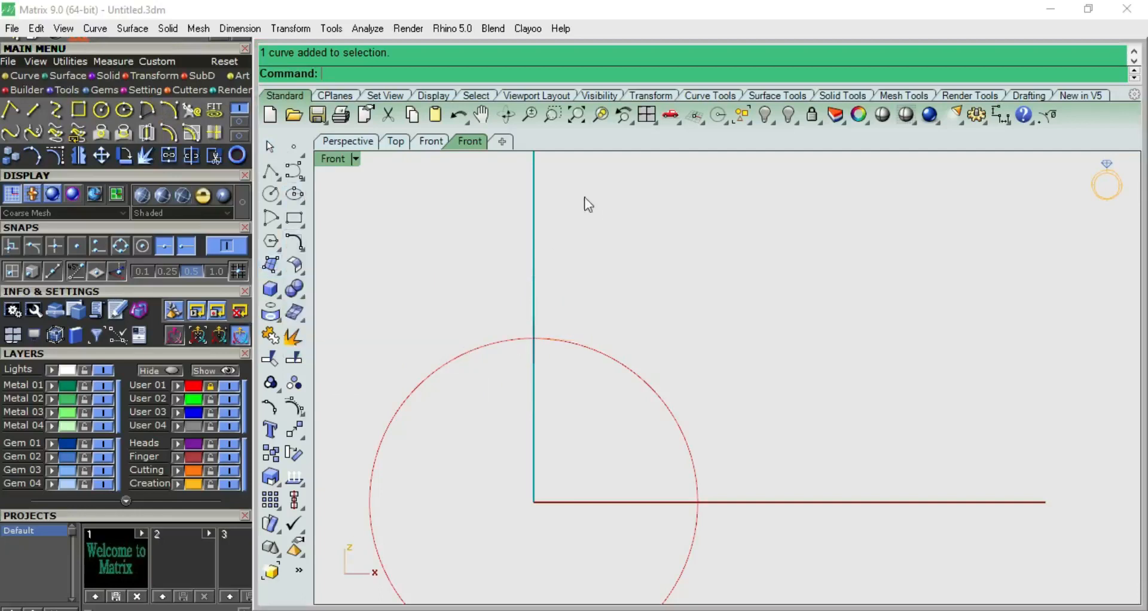
# Step: Revolve the closed profile through a full circle about the horizontal axis starting at origin 0 in the Right view
pyautogui.press('F3')
pyautogui.click(746, 340)
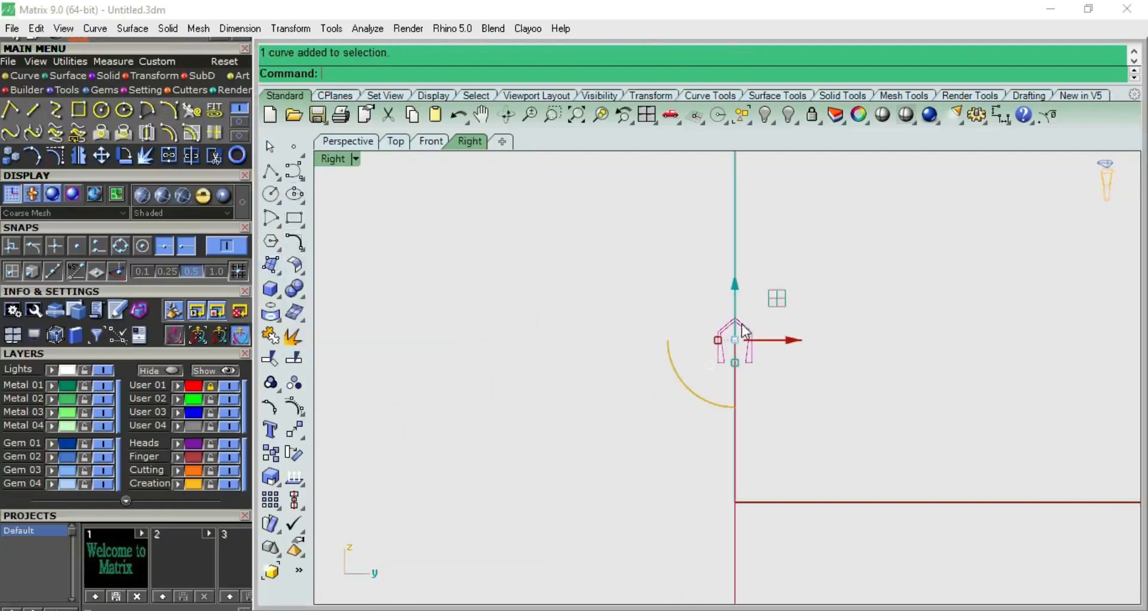
pyautogui.click(277, 275)
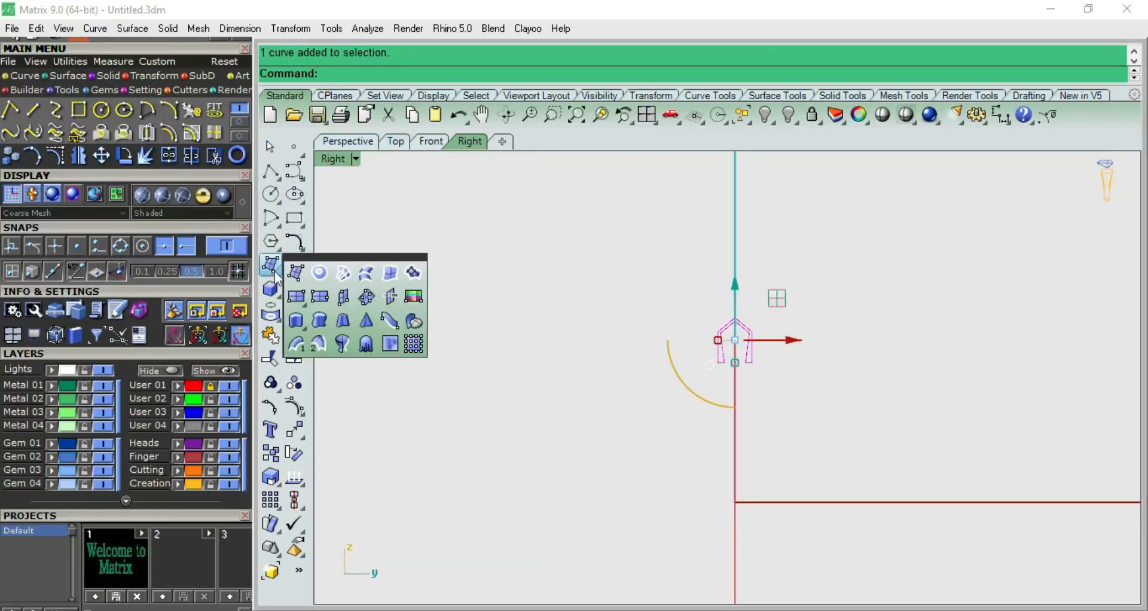
pyautogui.click(342, 344)
pyautogui.scroll(-3, 503, 292)
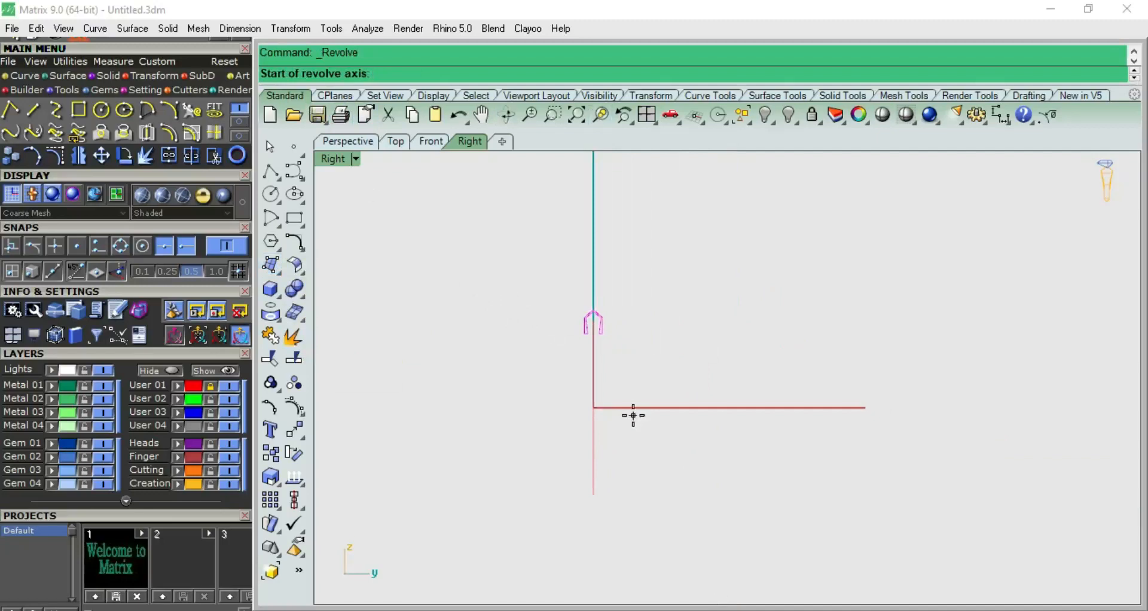
pyautogui.write('0')
pyautogui.press('Return')
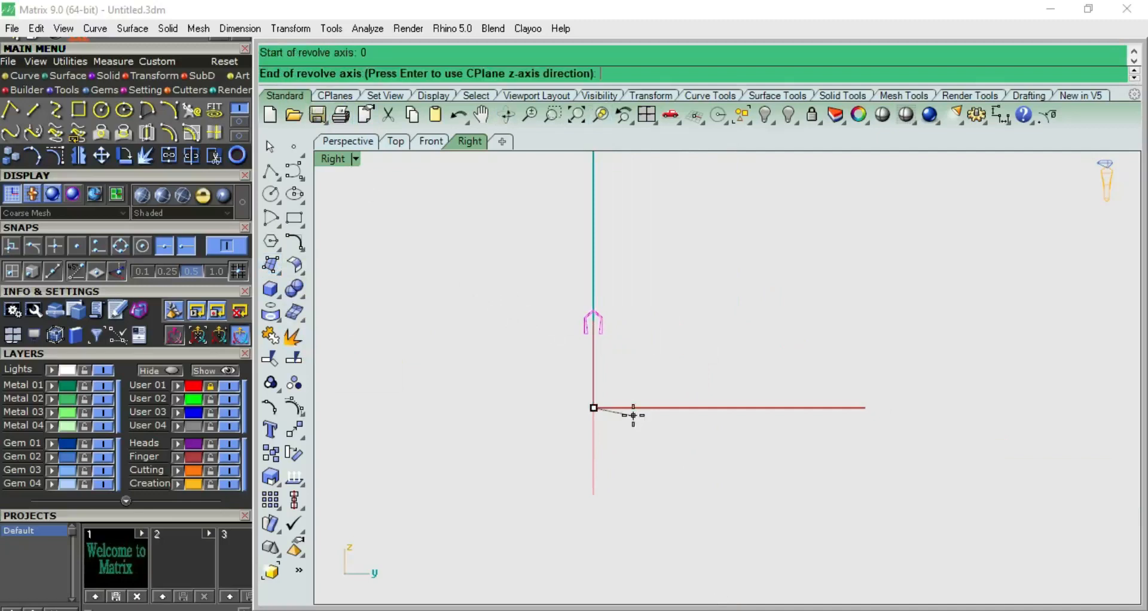
pyautogui.click(789, 408)
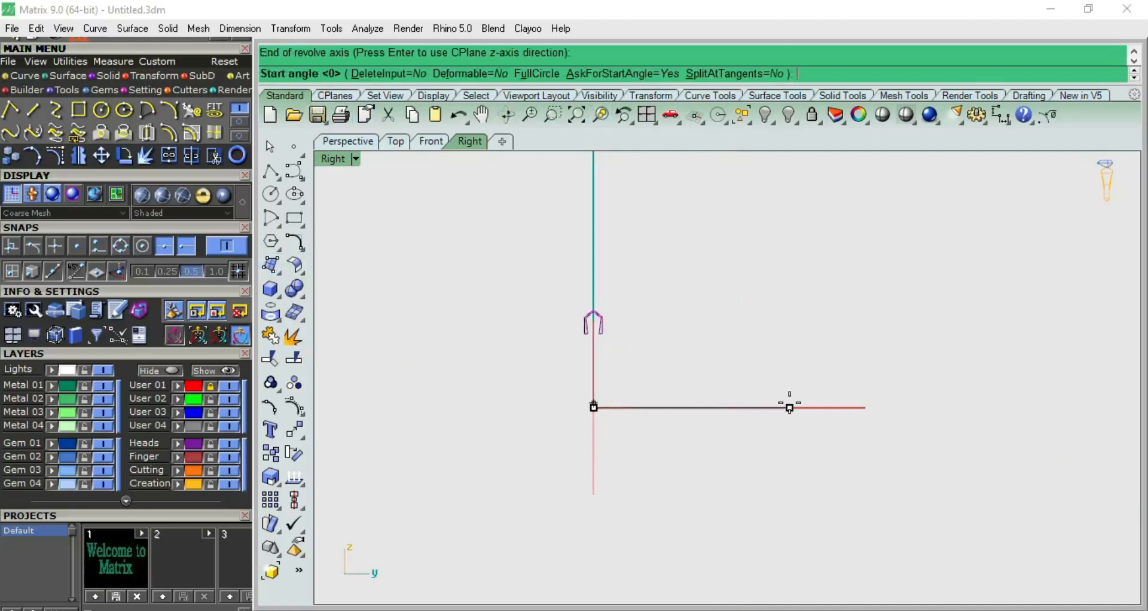
pyautogui.click(535, 74)
pyautogui.press('Escape')
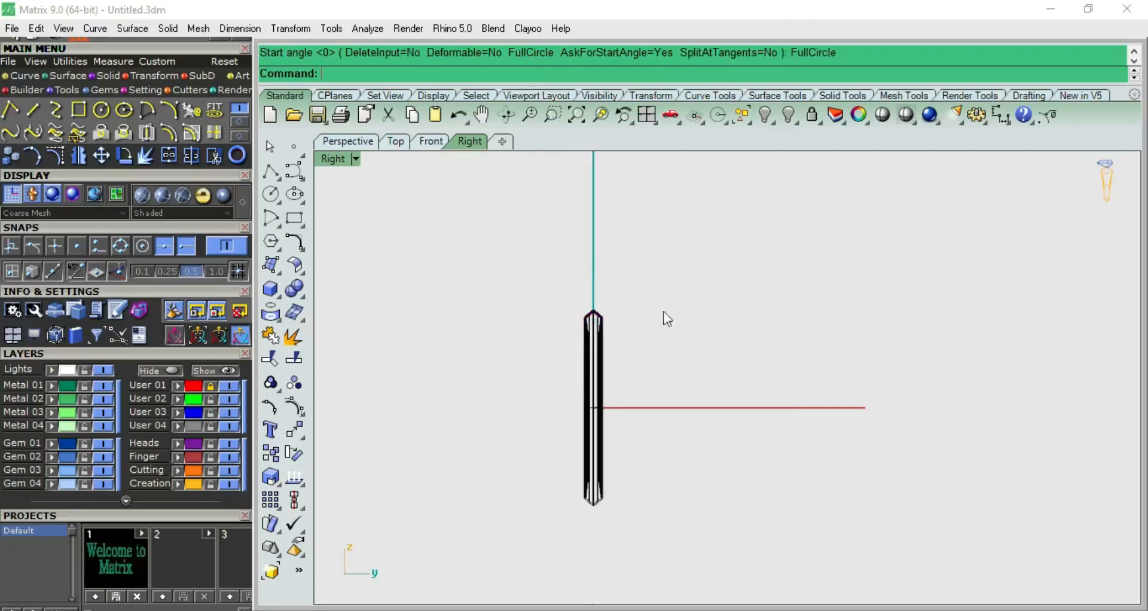
# Step: Inspect the revolved bangle in shaded display from the Right and Front views
pyautogui.scroll(6, 642, 307)
pyautogui.click(882, 115)
pyautogui.scroll(6, 622, 299)
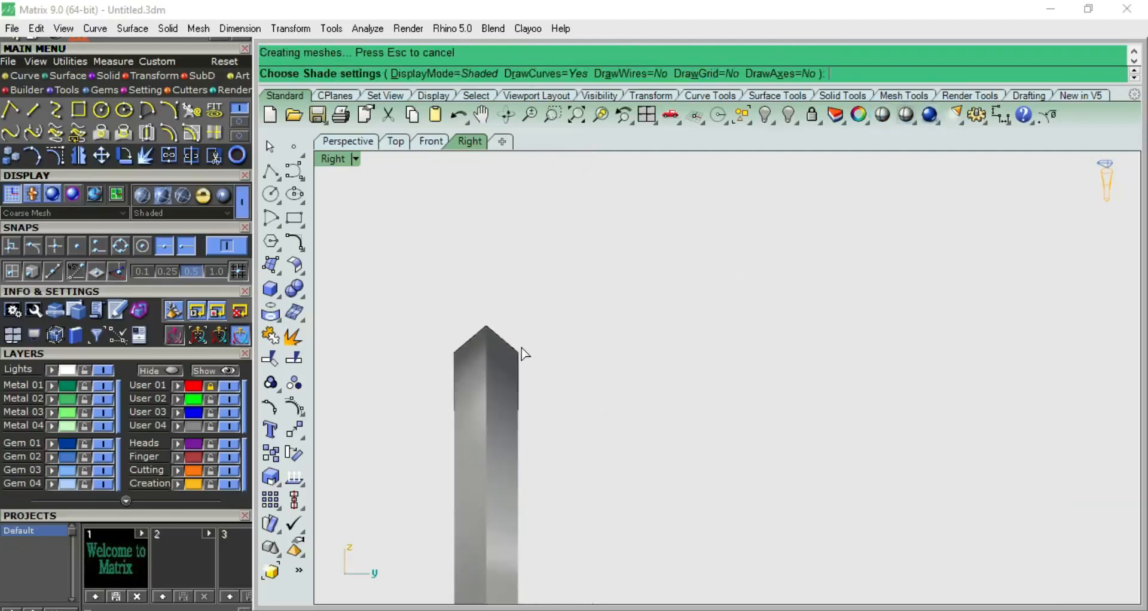
pyautogui.press('F2')
pyautogui.scroll(-6, 665, 315)
pyautogui.scroll(8, 558, 340)
pyautogui.rightClick(591, 270)
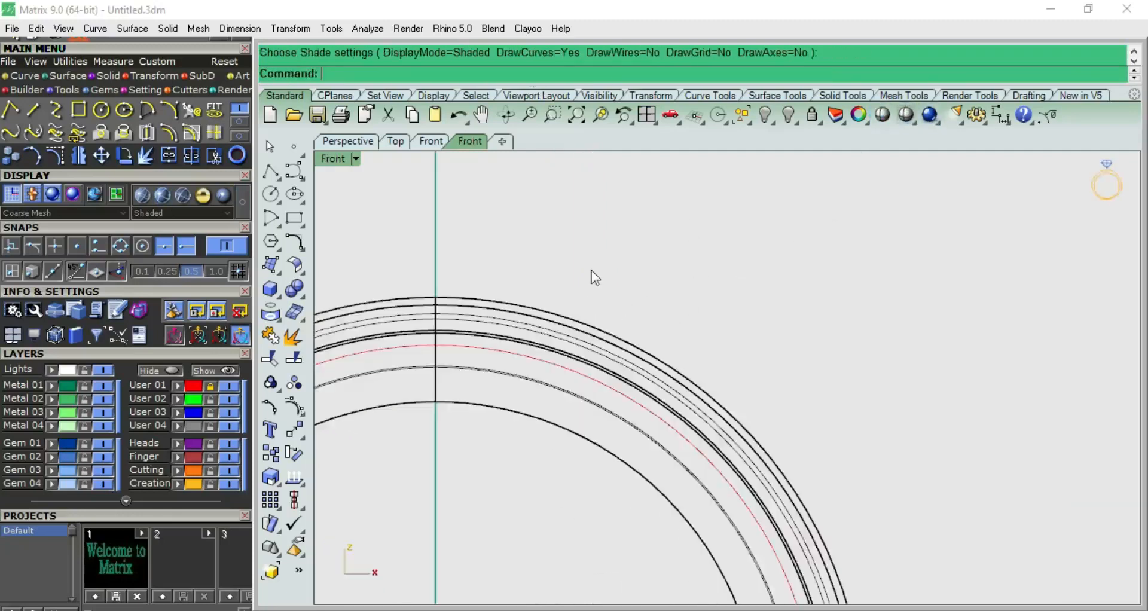
pyautogui.scroll(2, 454, 350)
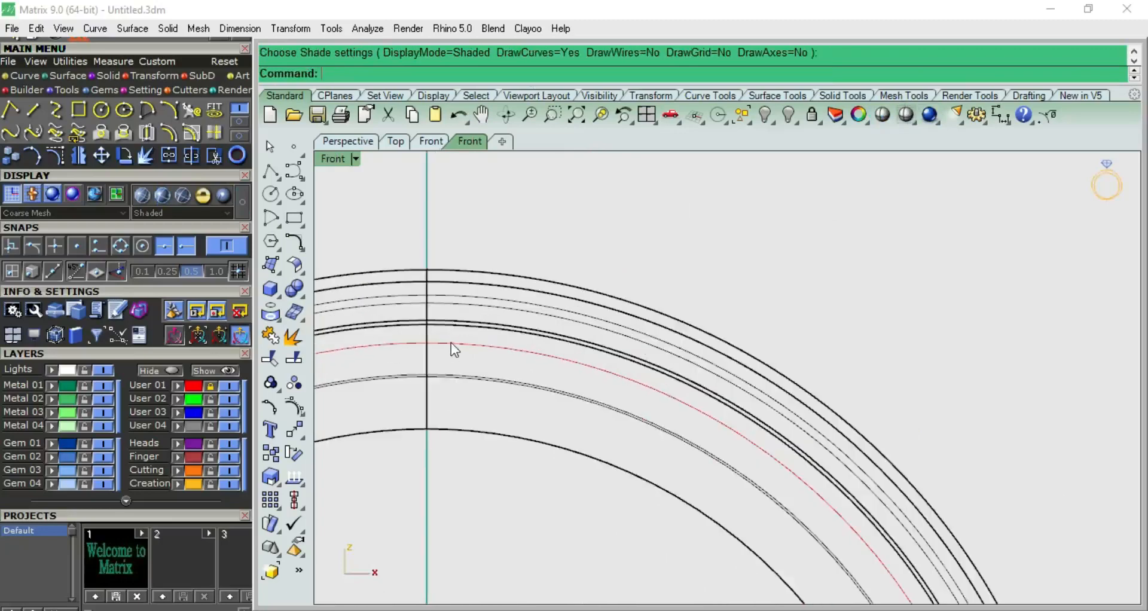
pyautogui.click(837, 117)
pyautogui.scroll(-2, 636, 251)
pyautogui.rightClick(635, 254)
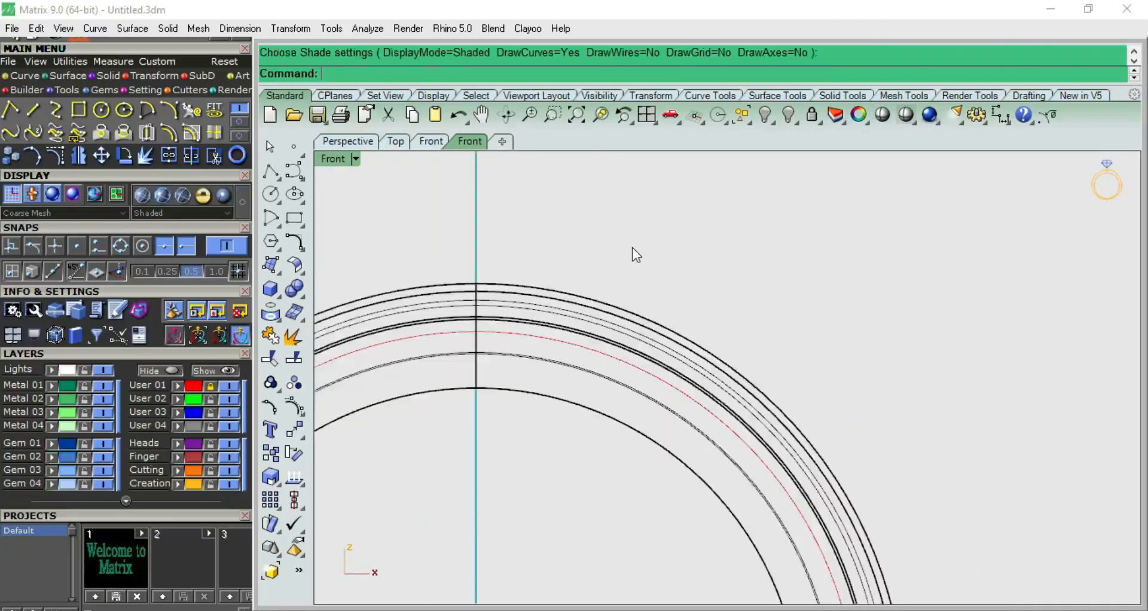
# Step: Offset the base circle outward by 1.5 mm in the Front view
pyautogui.click(505, 339)
pyautogui.scroll(5, 506, 339)
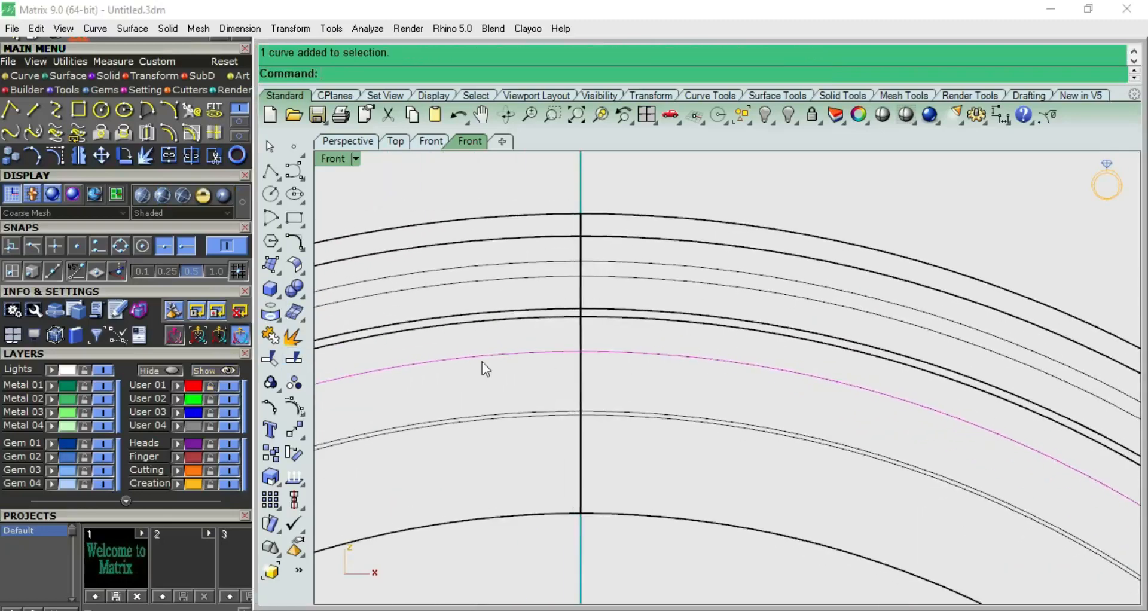
pyautogui.click(169, 133)
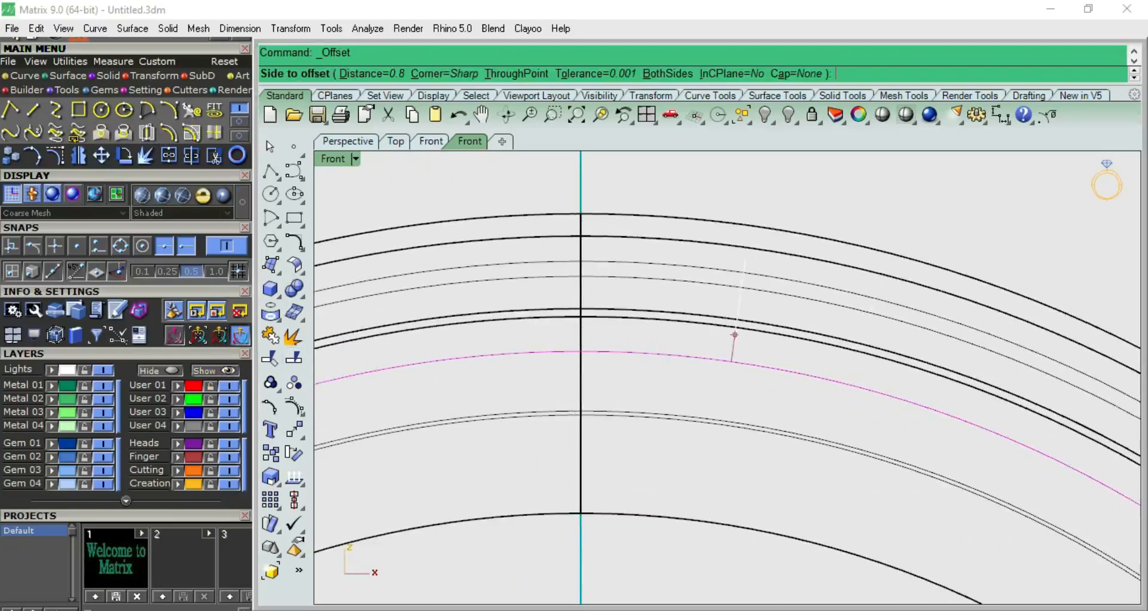
pyautogui.write('1.5')
pyautogui.press('Return')
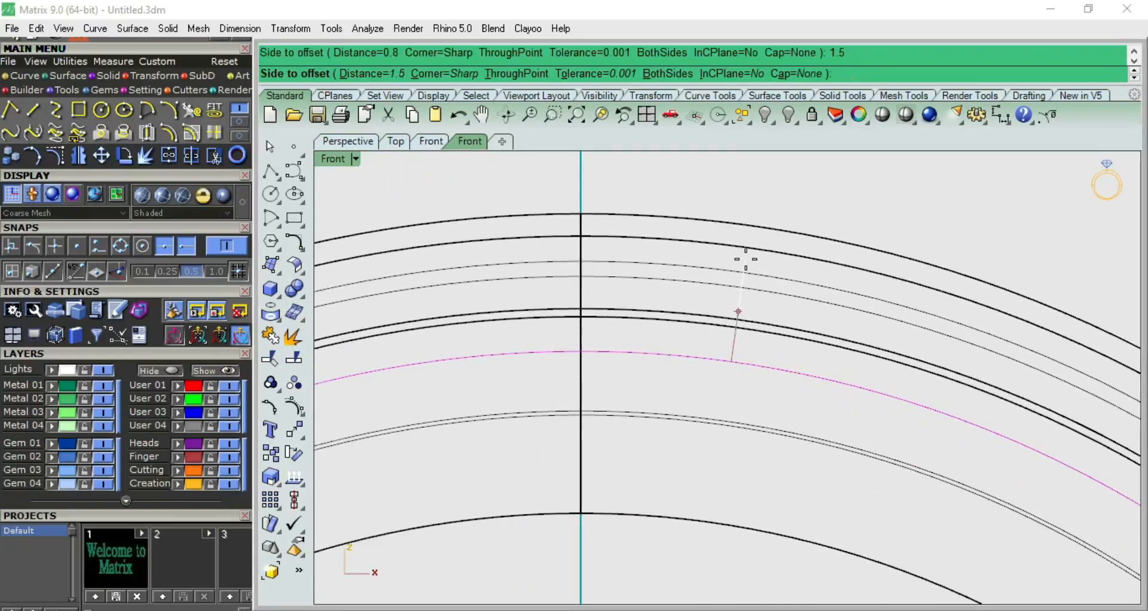
pyautogui.click(745, 259)
# Step: Assign the offset circle to layer User 02 and the revolved bangle to layer Metal 02
pyautogui.click(716, 305)
pyautogui.click(181, 397)
pyautogui.click(683, 217)
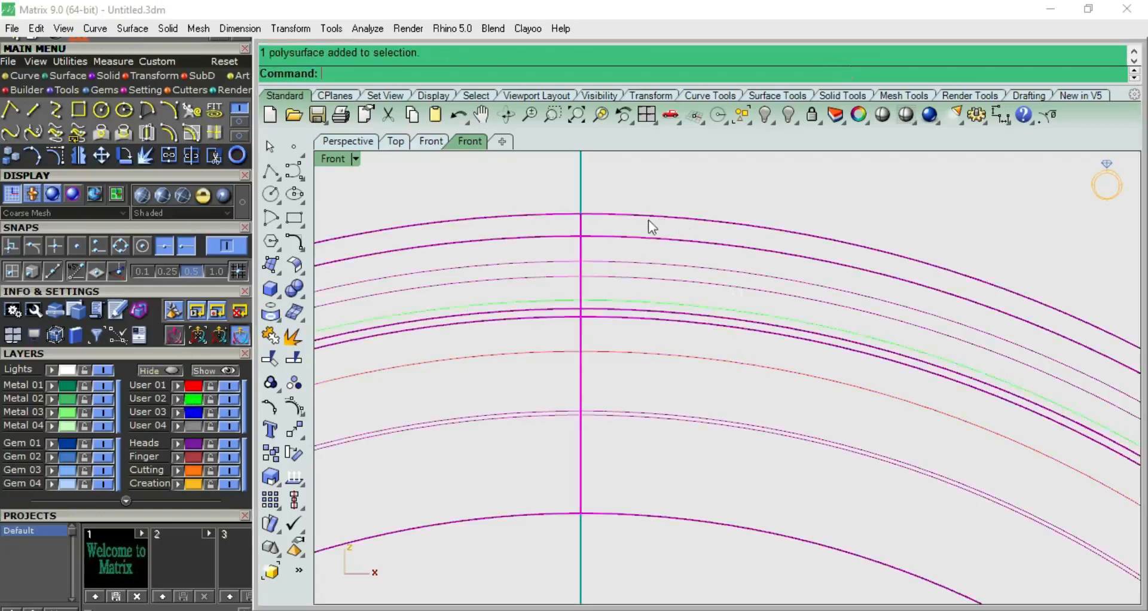
pyautogui.click(52, 397)
# Step: Move the profile curve slightly up the vertical axis until the bangle's upper shoulder edge meets the offset circle
pyautogui.click(583, 230)
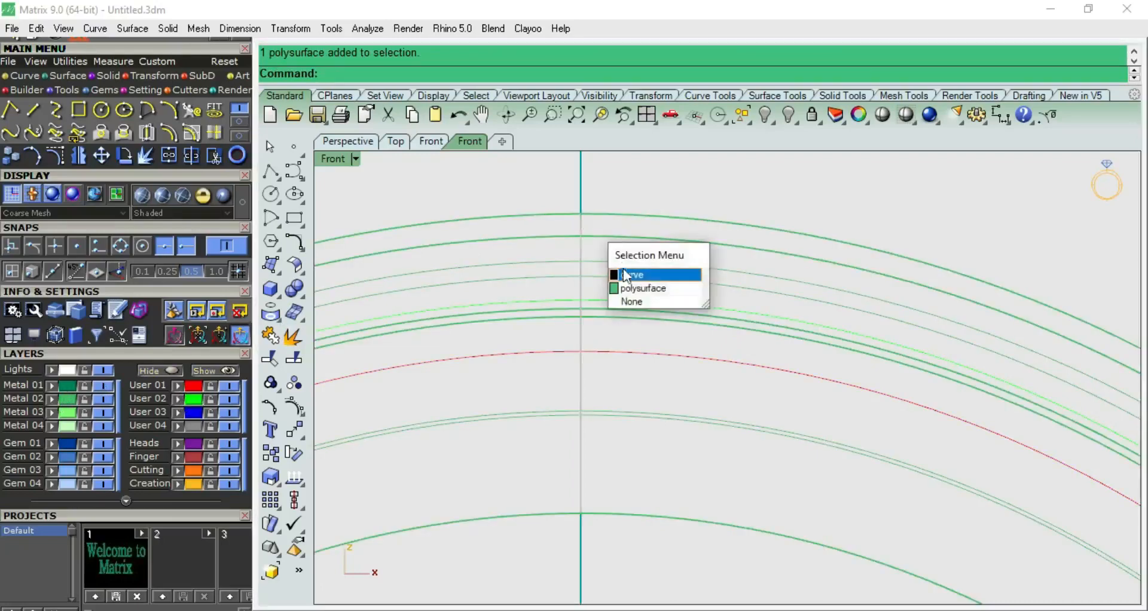
pyautogui.click(622, 273)
pyautogui.scroll(-3, 623, 274)
pyautogui.scroll(3, 633, 282)
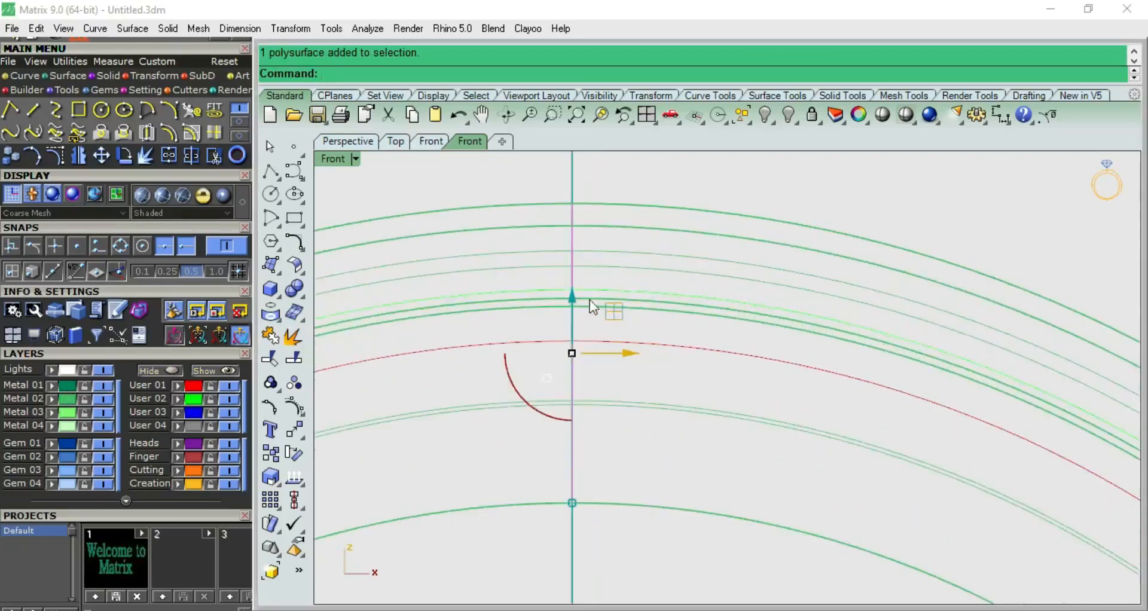
pyautogui.moveTo(574, 299); pyautogui.dragTo(574, 290)
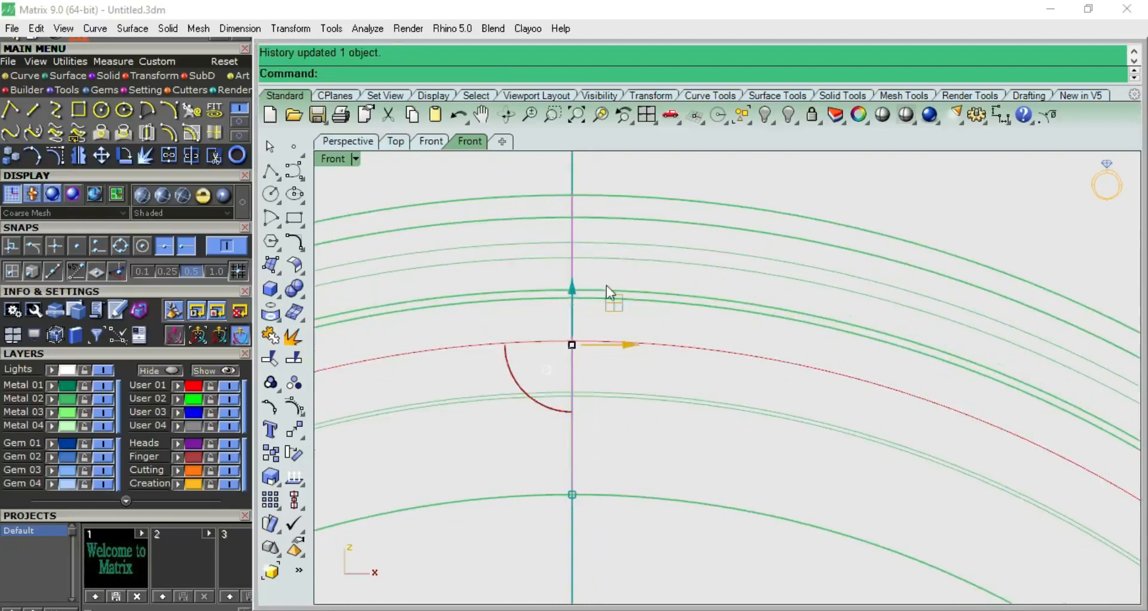
pyautogui.scroll(-3, 606, 285)
pyautogui.press('Escape')
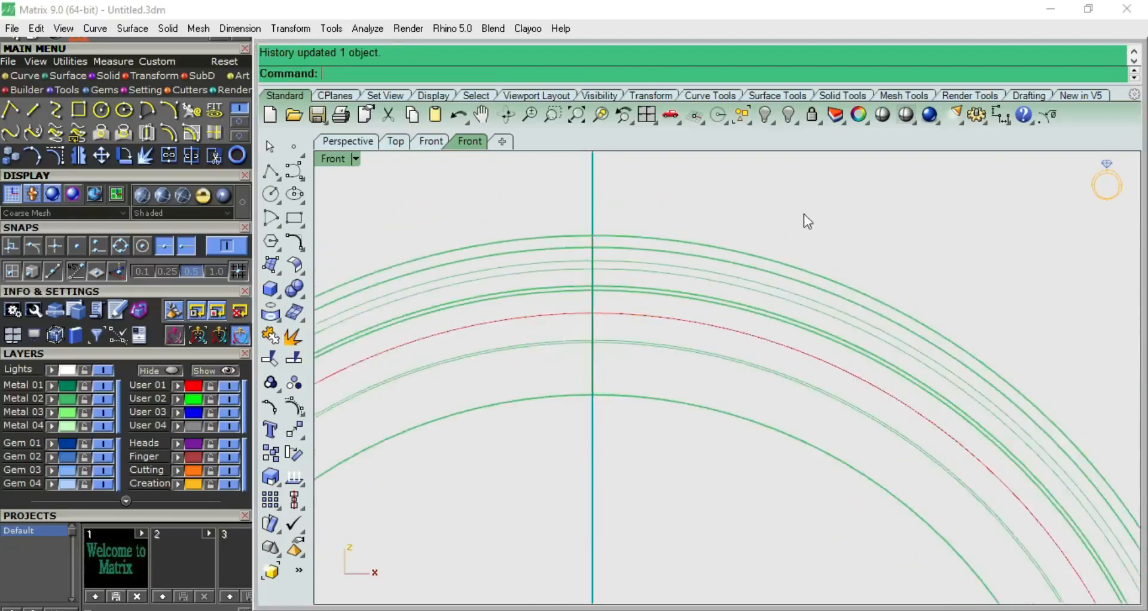
# Step: Assign the offset circle to layer User 01
pyautogui.click(641, 292)
pyautogui.press('Escape')
pyautogui.click(648, 298)
pyautogui.click(694, 326)
pyautogui.click(617, 284)
pyautogui.click(646, 331)
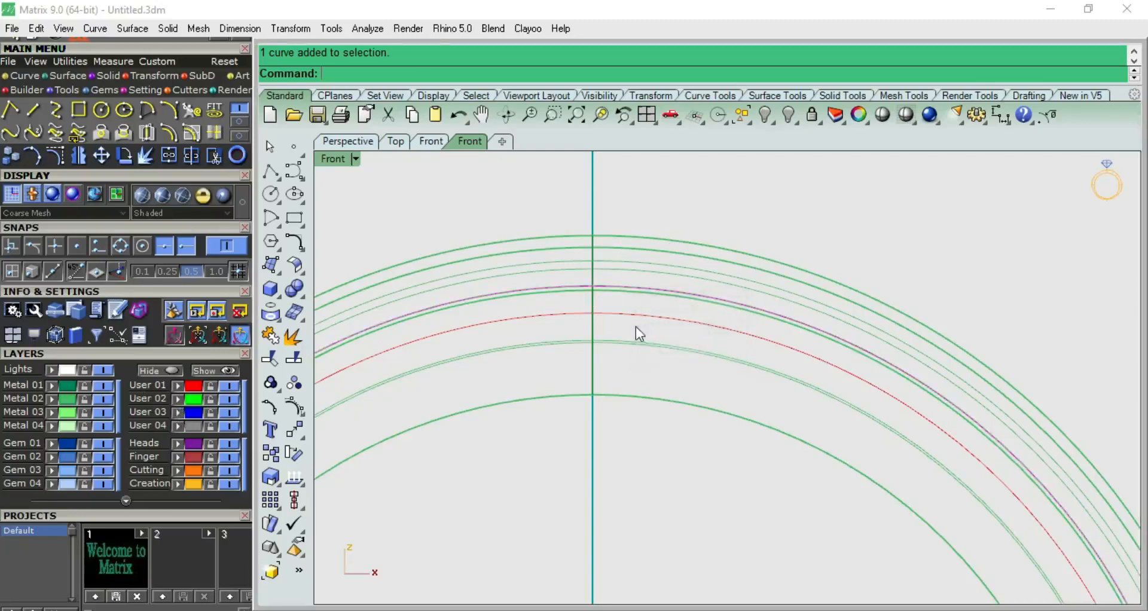
pyautogui.click(177, 385)
pyautogui.click(631, 302)
pyautogui.scroll(3, 602, 311)
pyautogui.click(600, 313)
pyautogui.scroll(-5, 599, 308)
pyautogui.hotkey('ctrl', 'F3')
pyautogui.scroll(2, 712, 308)
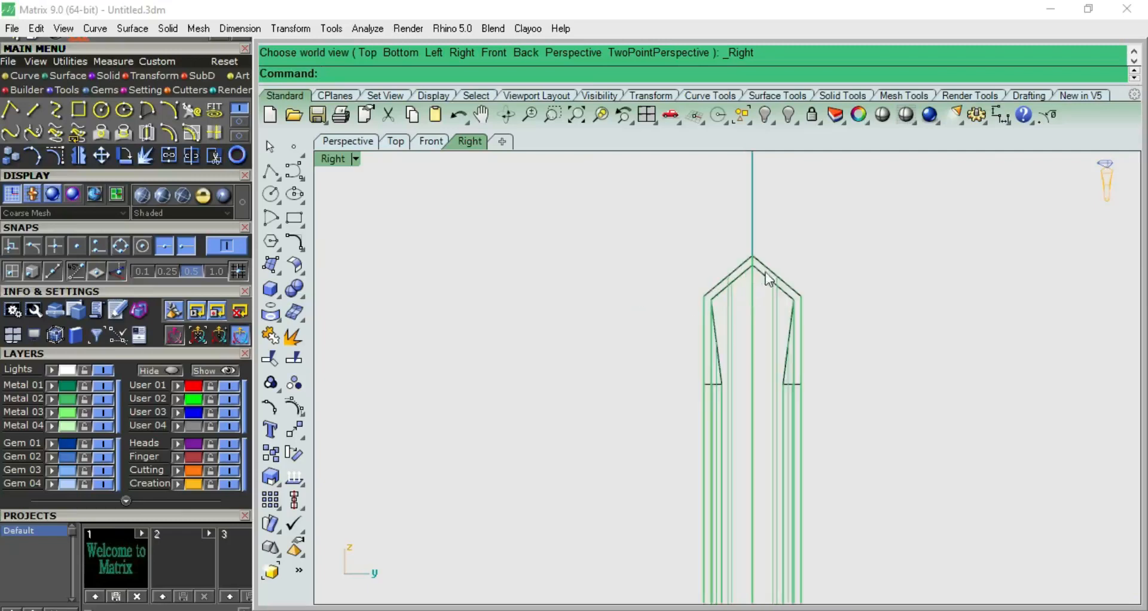
pyautogui.click(769, 265)
pyautogui.click(837, 309)
pyautogui.hotkey('ctrl', 'F2')
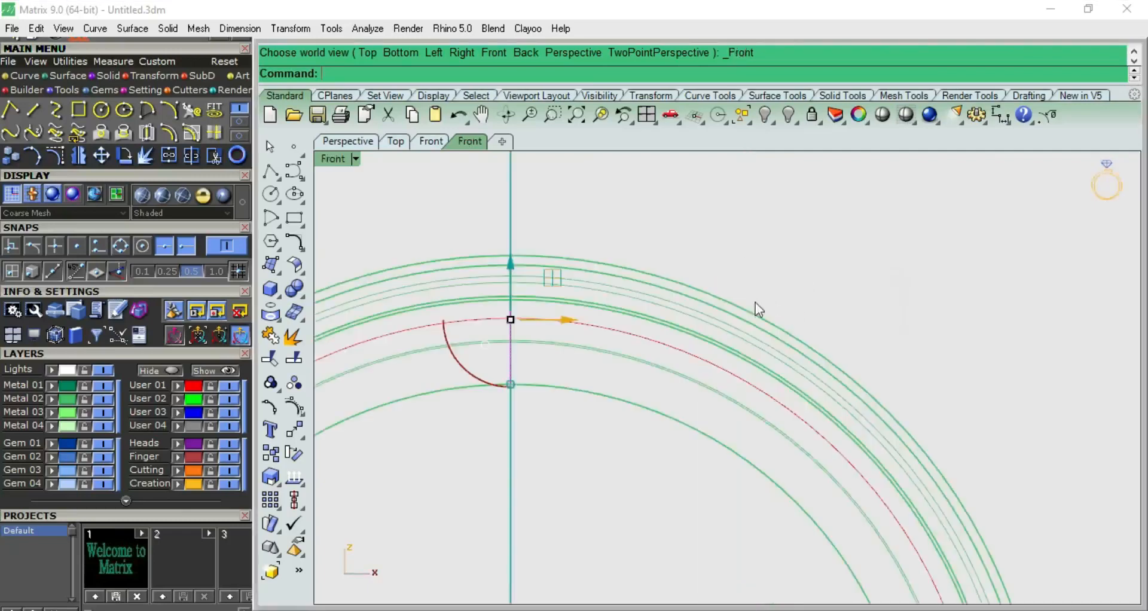
pyautogui.click(656, 290)
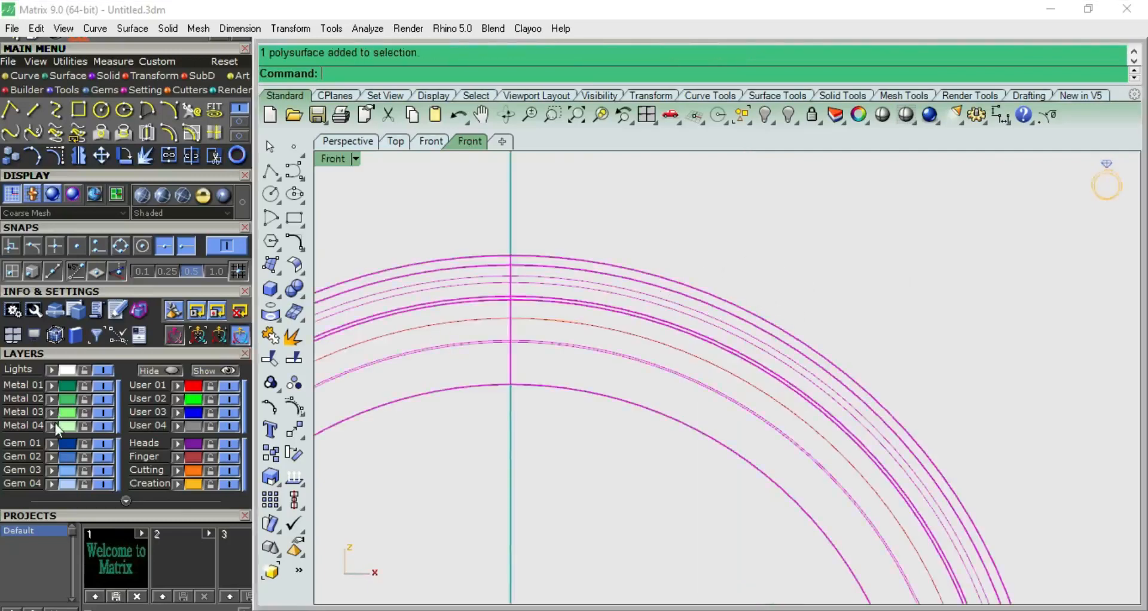
pyautogui.click(645, 234)
pyautogui.click(594, 282)
pyautogui.click(652, 252)
pyautogui.scroll(4, 541, 310)
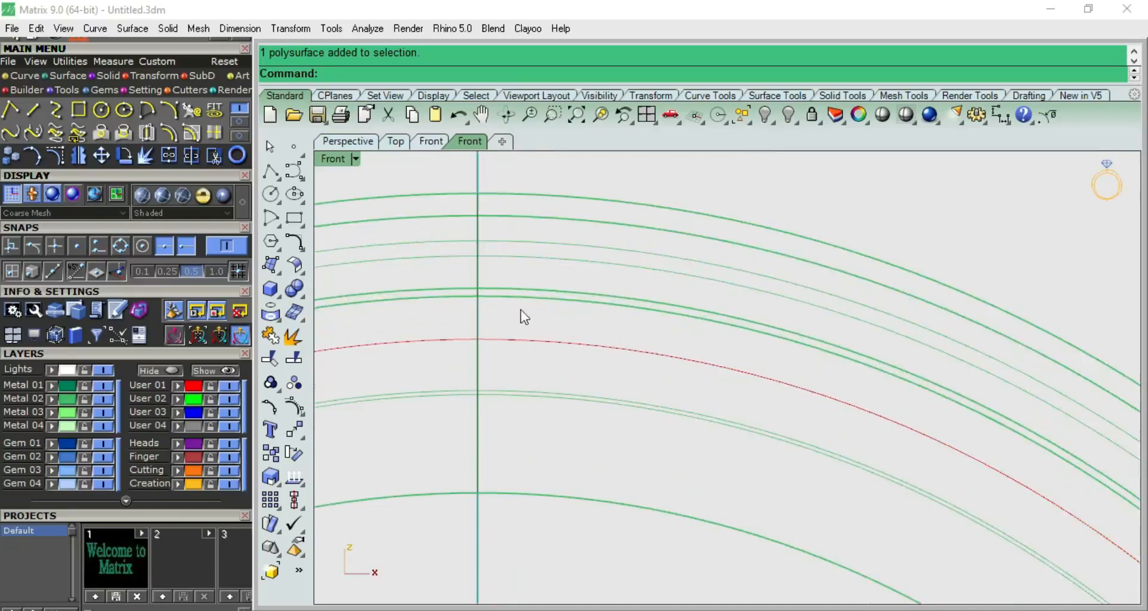
# Step: Fine-tune the profile curve's height along the vertical axis in the Front view, keeping the bangle's shoulder edges close to the offset circle
pyautogui.click(479, 311)
pyautogui.click(526, 351)
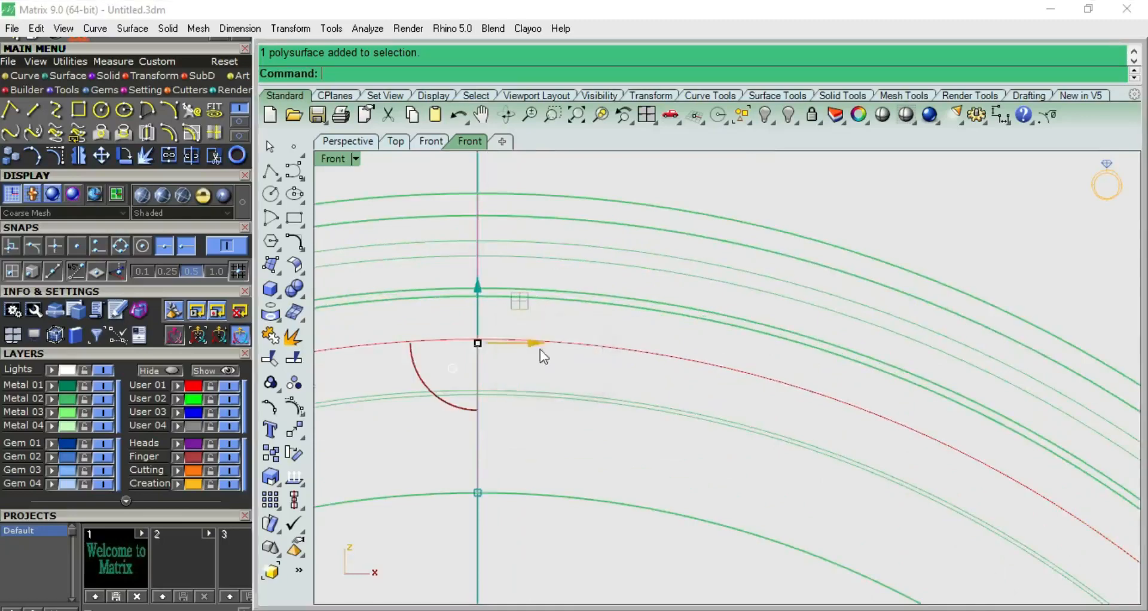
pyautogui.scroll(-6, 540, 349)
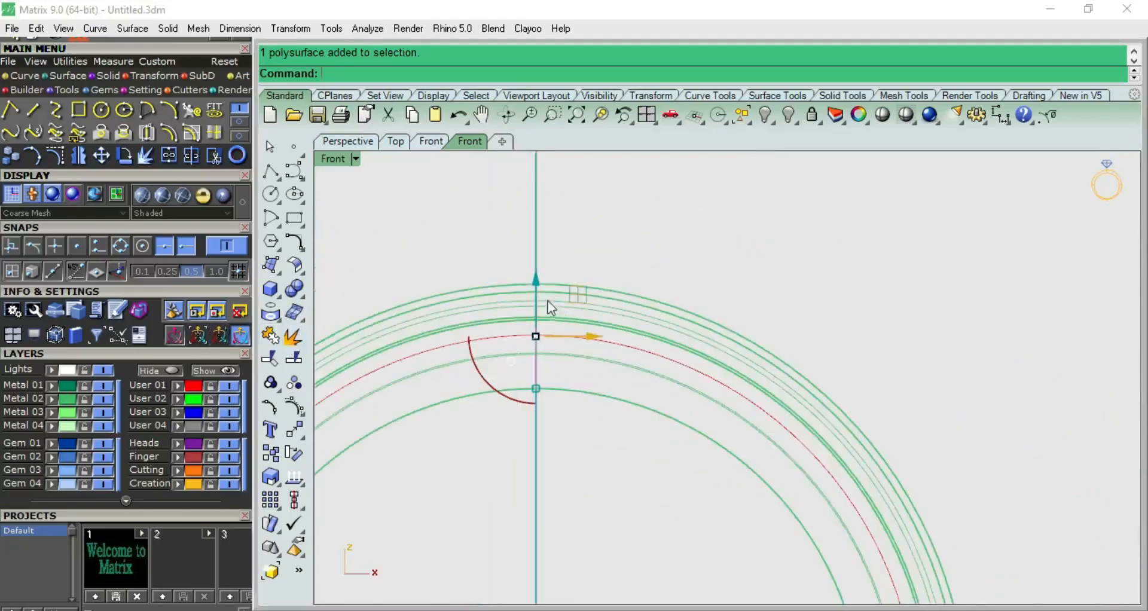
pyautogui.moveTo(536, 278); pyautogui.dragTo(543, 305)
pyautogui.scroll(8, 544, 308)
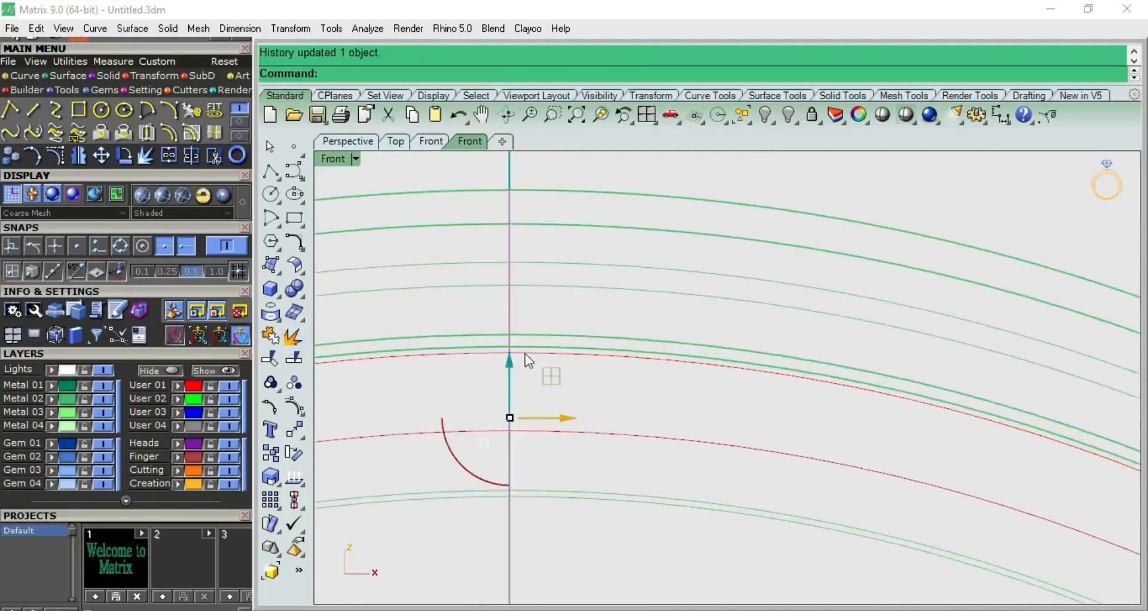
pyautogui.moveTo(508, 364); pyautogui.dragTo(628, 325)
pyautogui.click(814, 220)
# Step: Examine the adjusted bangle in shaded display from the Front, Perspective, Right and Top views
pyautogui.click(882, 114)
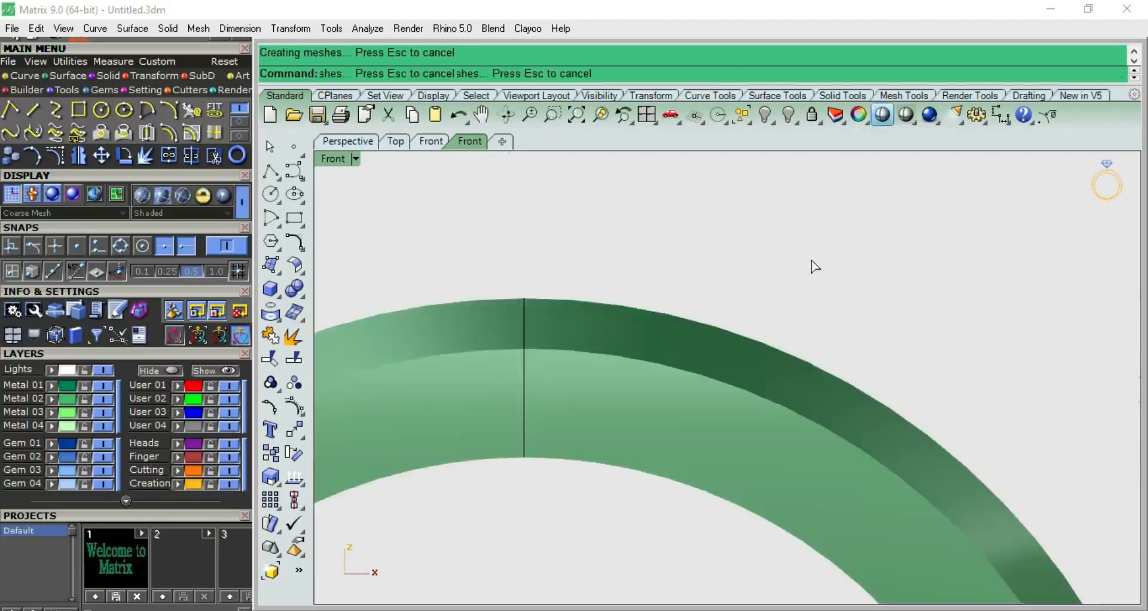
pyautogui.press('F4')
pyautogui.moveTo(813, 322)
pyautogui.mouseDown(button='right')
pyautogui.moveTo(687, 333)
pyautogui.moveTo(695, 254)
pyautogui.mouseUp(button='right')
pyautogui.press('F3')
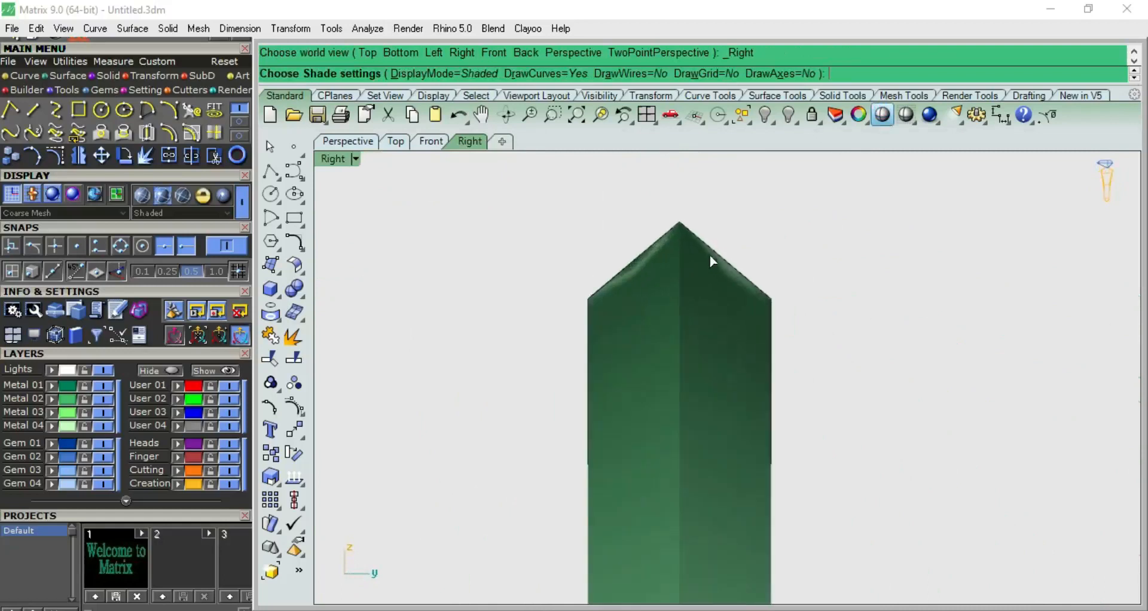
pyautogui.press('F1')
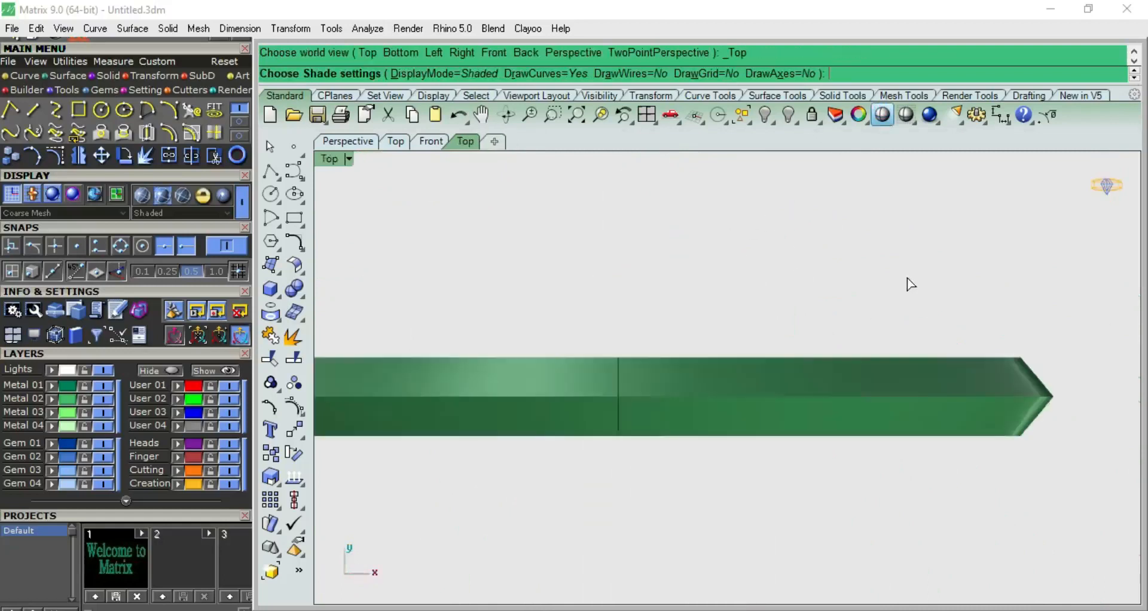
pyautogui.press('F2')
pyautogui.press('F3')
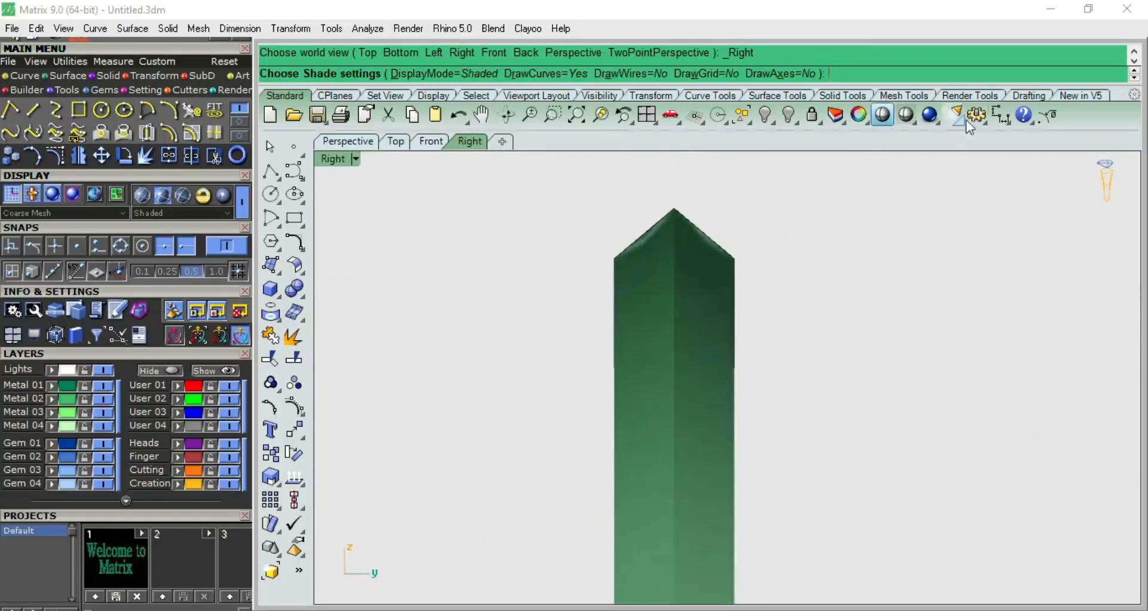
# Step: Measure the bangle's overall width between its outer shoulder corners in the Right view without placing a dimension
pyautogui.click(997, 117)
pyautogui.click(614, 259)
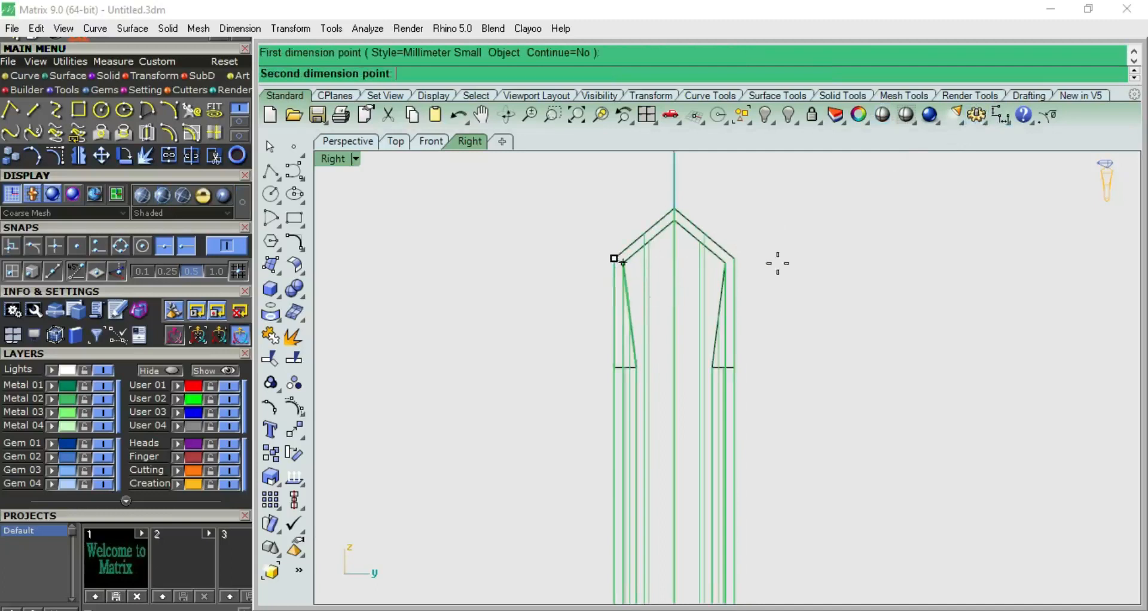
pyautogui.click(734, 258)
pyautogui.scroll(-4, 734, 362)
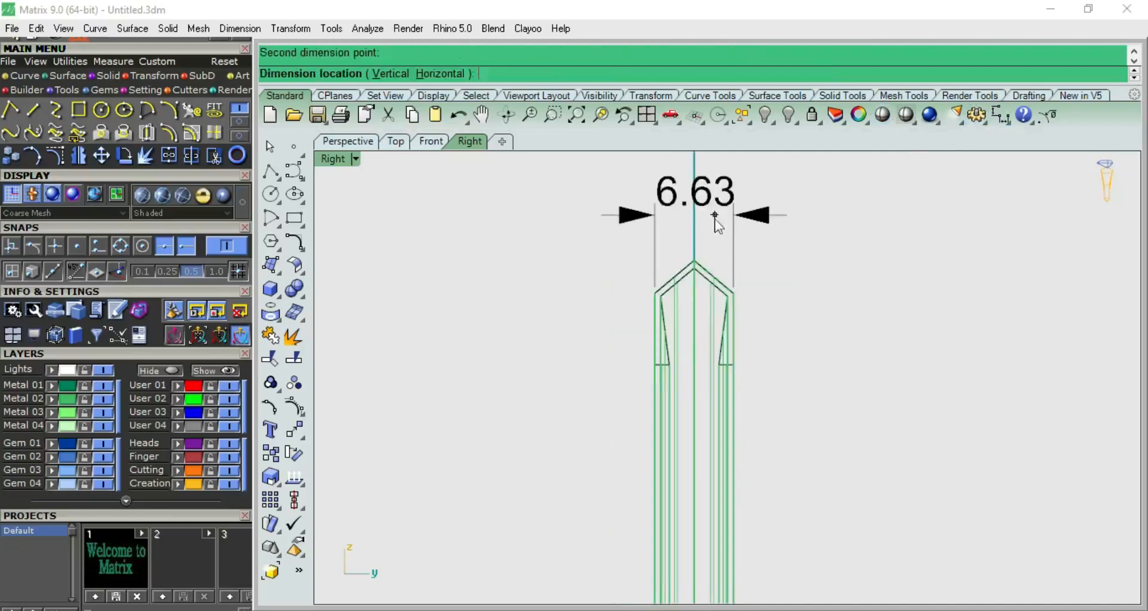
pyautogui.press('Escape')
# Step: Scale the profile curve slightly wider along the horizontal axis in the Right view
pyautogui.click(663, 296)
pyautogui.click(696, 331)
pyautogui.scroll(5, 655, 304)
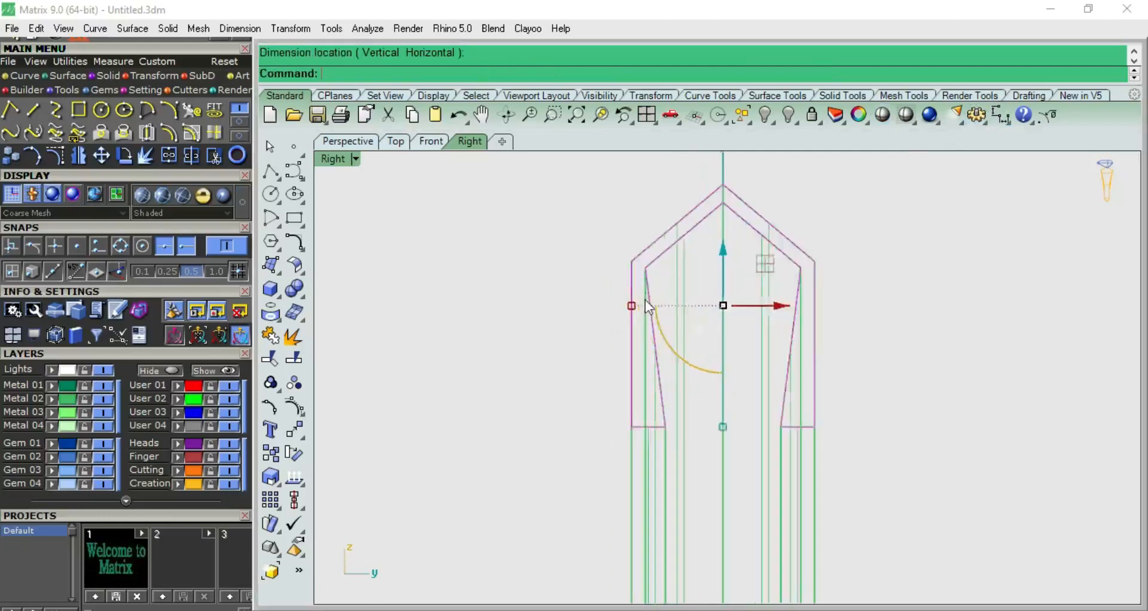
pyautogui.moveTo(626, 310); pyautogui.dragTo(617, 311)
pyautogui.scroll(-3, 629, 321)
pyautogui.press('Escape')
# Step: Examine the widened bangle in shaded display from the Top and Front views
pyautogui.click(883, 115)
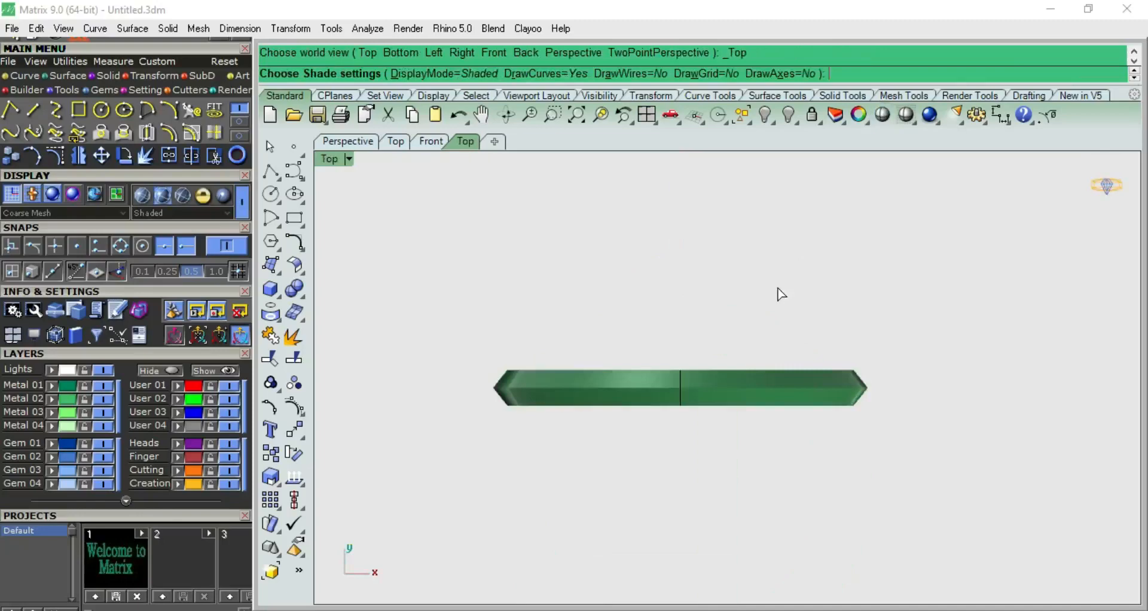
pyautogui.scroll(4, 777, 359)
pyautogui.scroll(-4, 666, 347)
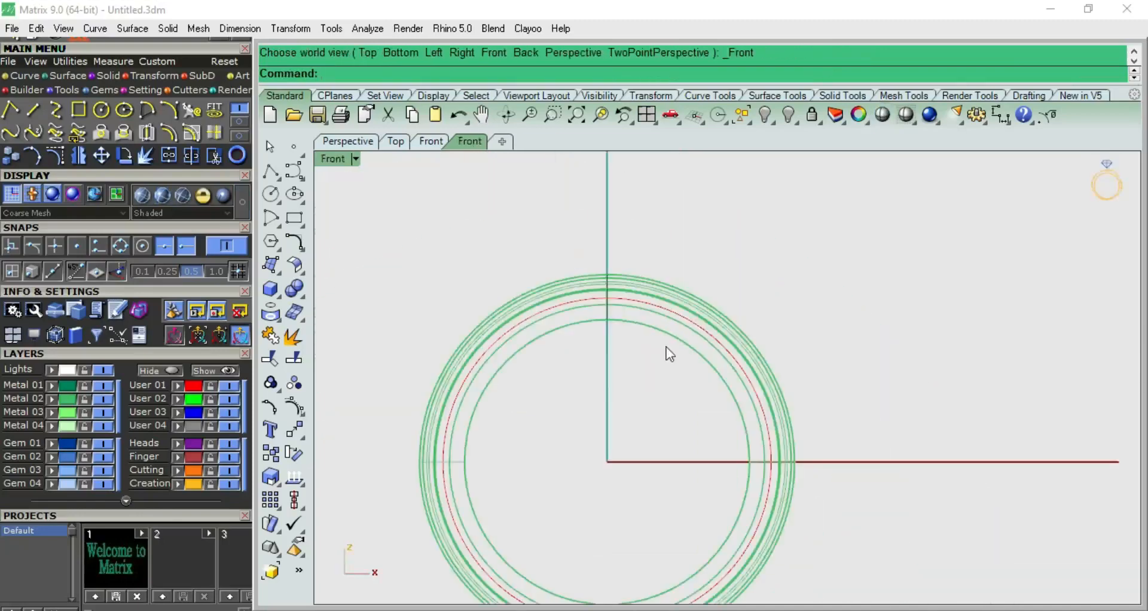
pyautogui.click(883, 114)
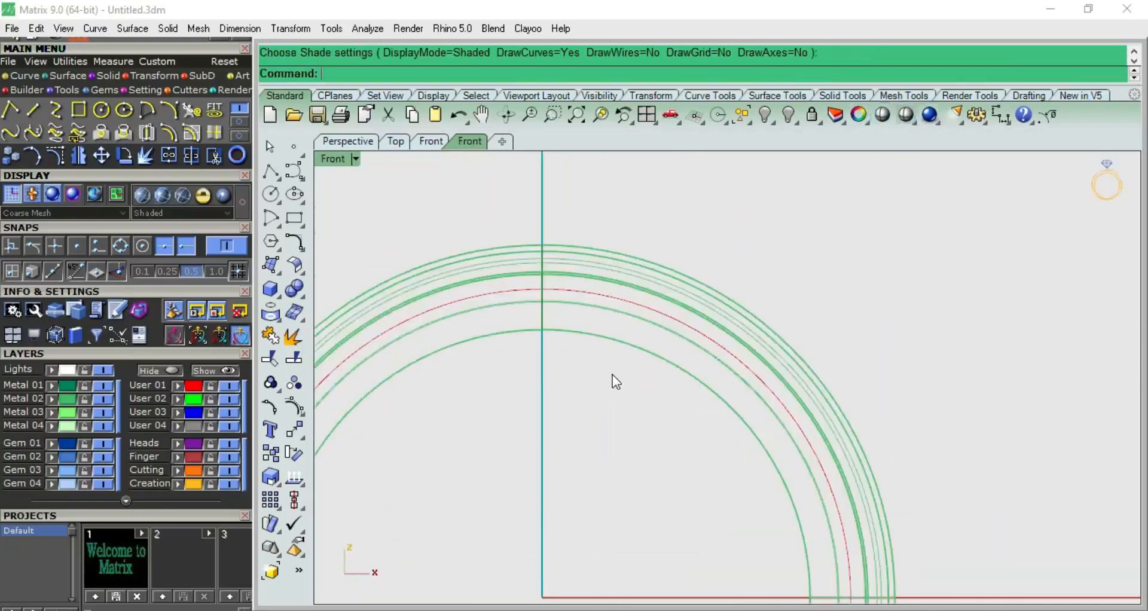
pyautogui.scroll(3, 793, 343)
pyautogui.scroll(-3, 793, 343)
pyautogui.press('F2')
pyautogui.scroll(-3, 658, 359)
# Step: Show the profile curve's control points and move its four bottom points up the vertical axis to shorten the side walls
pyautogui.press('F3')
pyautogui.scroll(3, 688, 344)
pyautogui.click(782, 351)
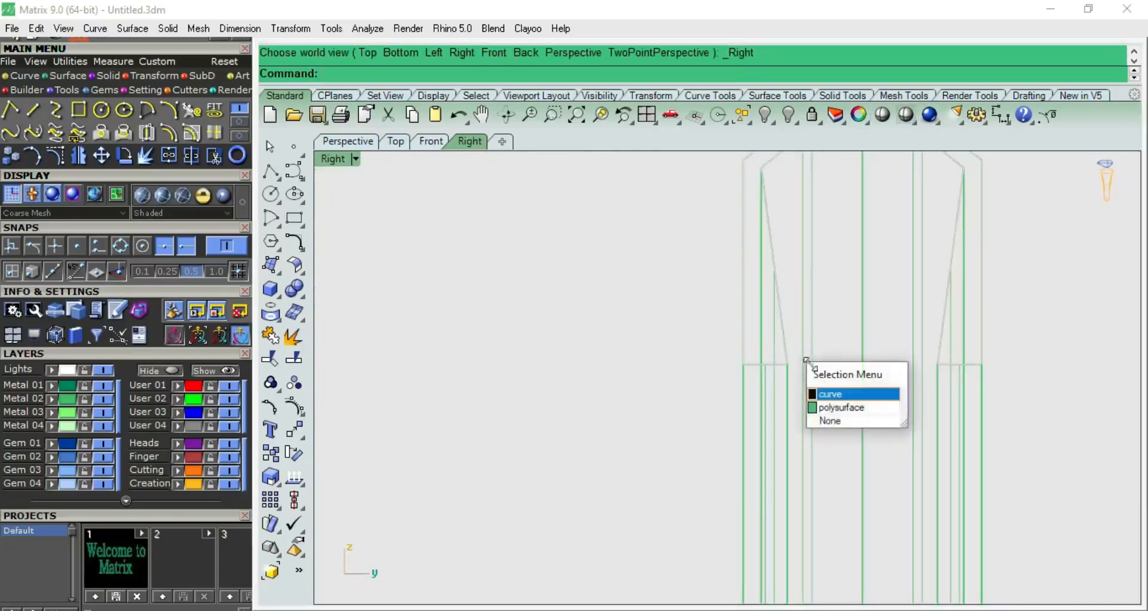
pyautogui.click(837, 393)
pyautogui.click(294, 383)
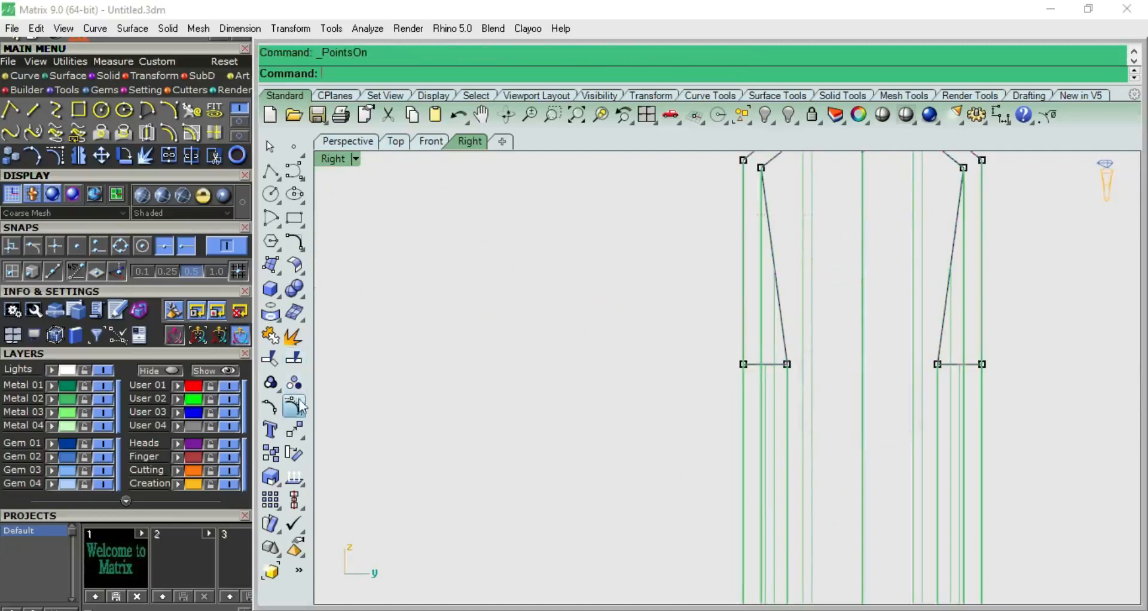
pyautogui.moveTo(633, 341); pyautogui.dragTo(1087, 366)
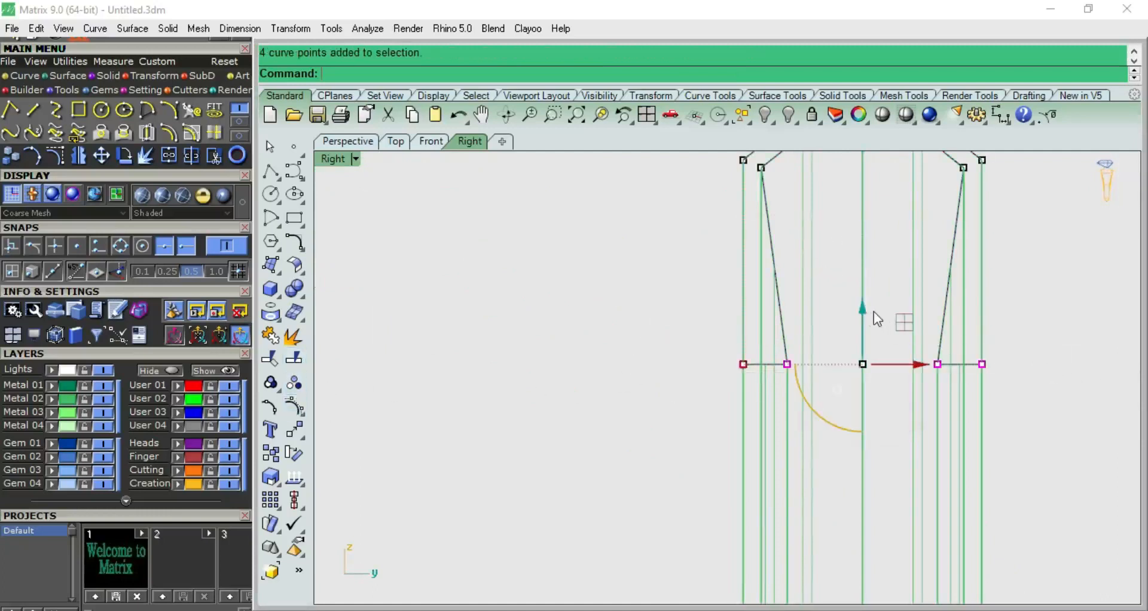
pyautogui.moveTo(864, 309); pyautogui.dragTo(864, 210)
# Step: Move the profile's bottom points further up in the Front view until the bangle's inner edge meets the inner circle
pyautogui.press('F2')
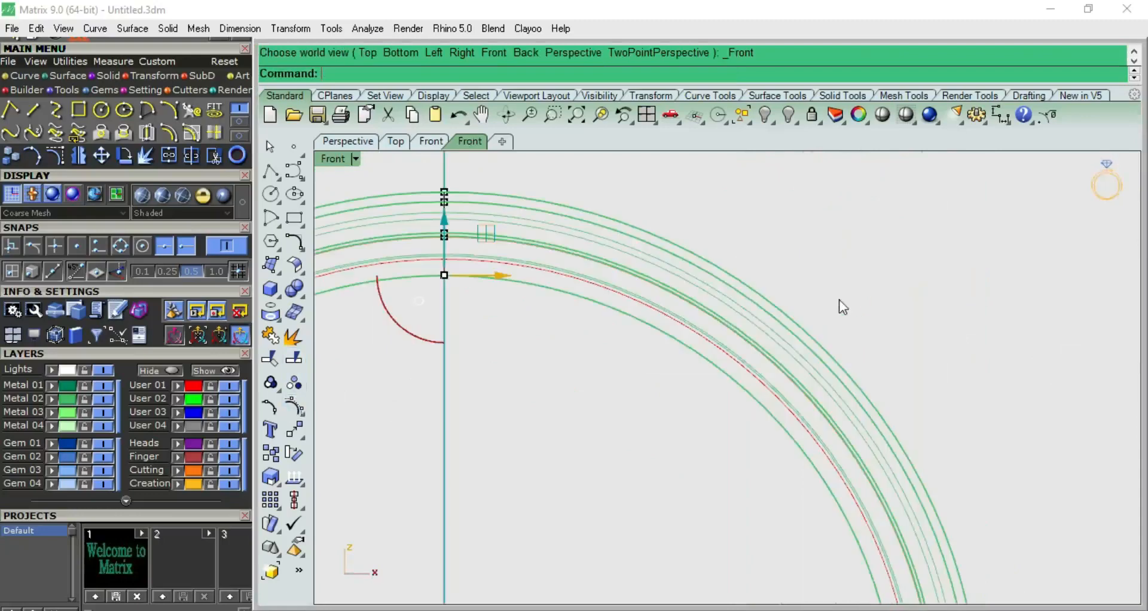
pyautogui.scroll(4, 570, 311)
pyautogui.moveTo(607, 332); pyautogui.dragTo(867, 442, button='right')
pyautogui.scroll(10, 676, 311)
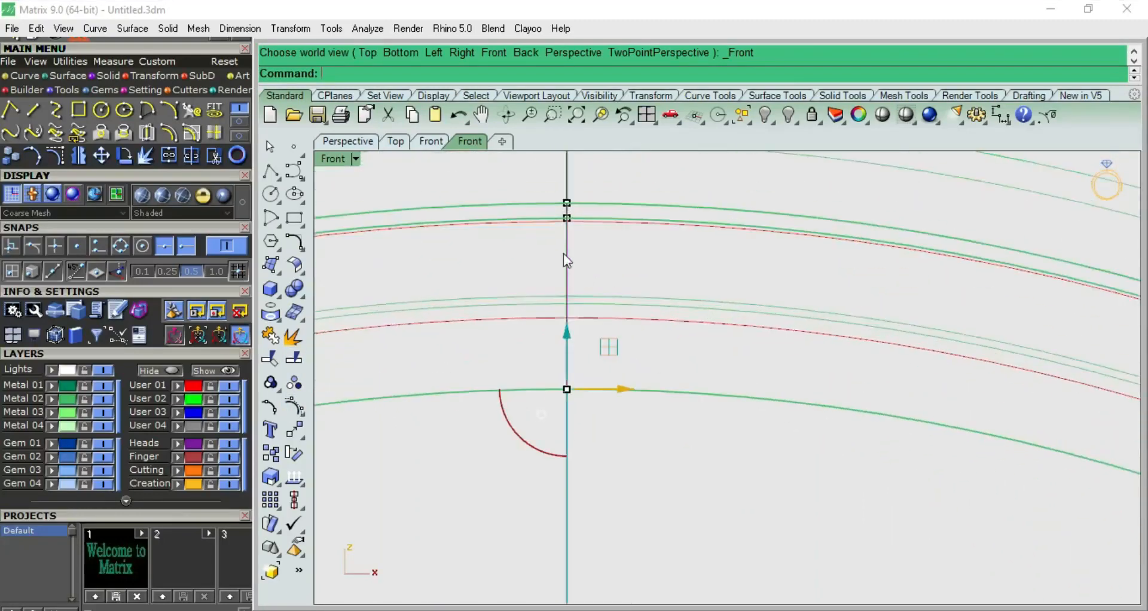
pyautogui.moveTo(567, 334); pyautogui.dragTo(566, 265)
pyautogui.scroll(3, 629, 375)
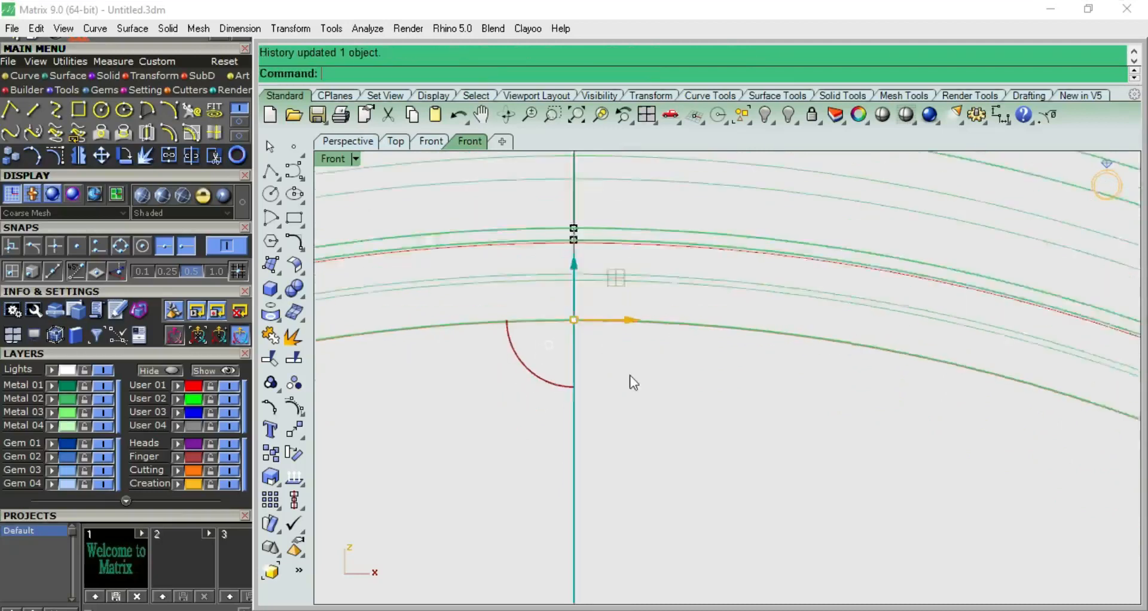
pyautogui.scroll(8, 596, 334)
pyautogui.moveTo(600, 375); pyautogui.dragTo(601, 379)
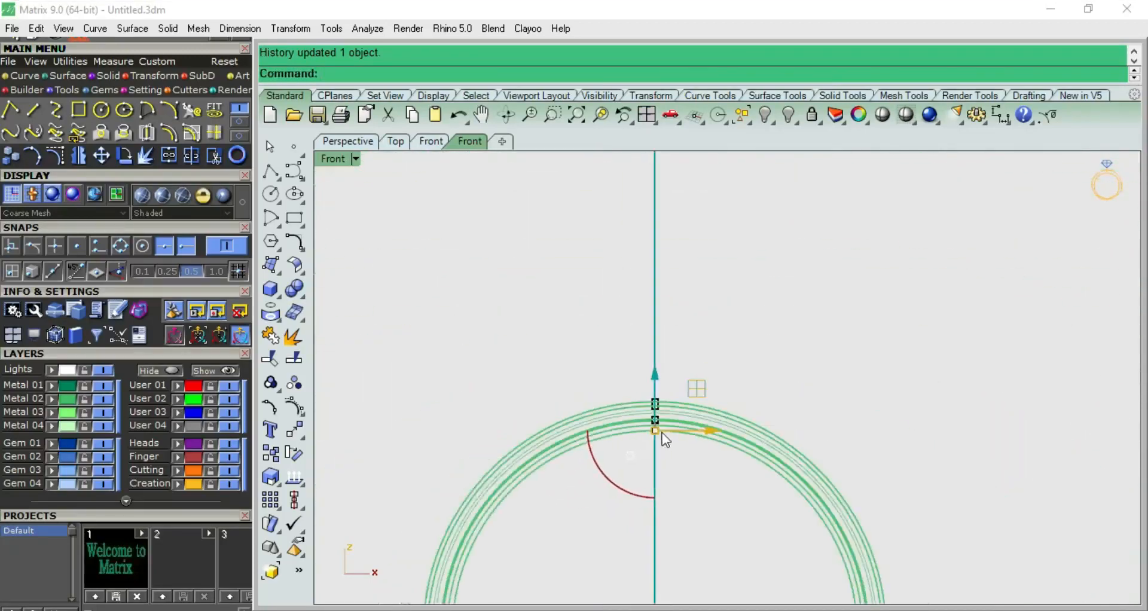
# Step: Scale the profile's two inner bottom points outward in the Right view to narrow the bottom wall edges
pyautogui.press('F3')
pyautogui.scroll(13, 735, 435)
pyautogui.moveTo(621, 345); pyautogui.dragTo(1012, 464)
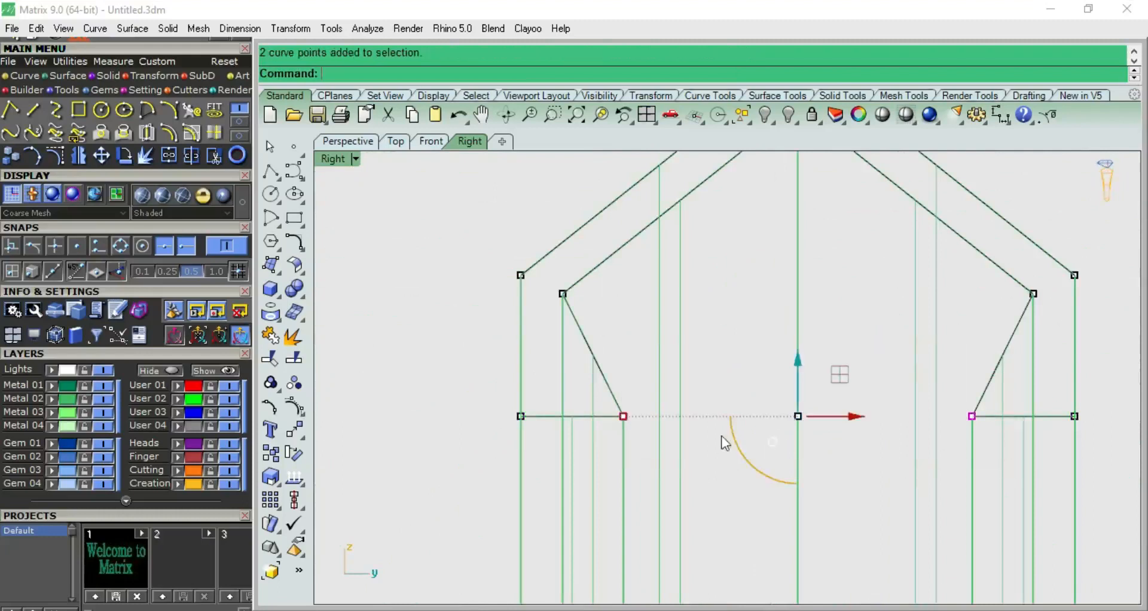
pyautogui.moveTo(623, 416); pyautogui.dragTo(587, 417)
# Step: Measure the width of the profile's bottom wall edge without placing a dimension
pyautogui.click(1000, 115)
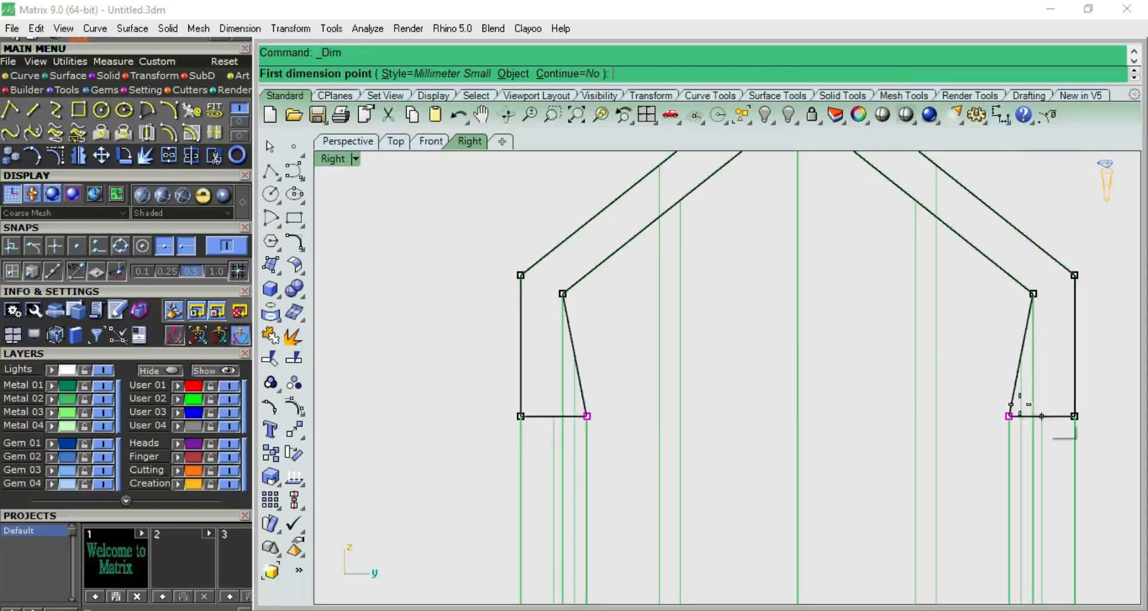
pyautogui.click(1010, 415)
pyautogui.click(1074, 415)
pyautogui.scroll(-3, 1074, 417)
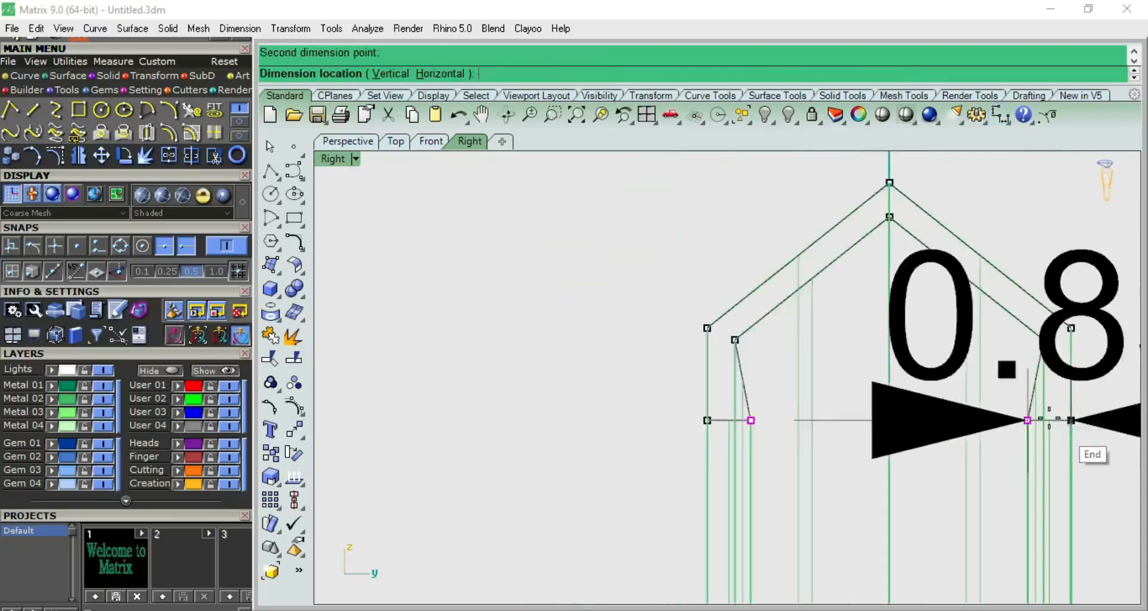
pyautogui.scroll(-5, 1031, 416)
pyautogui.press('Escape')
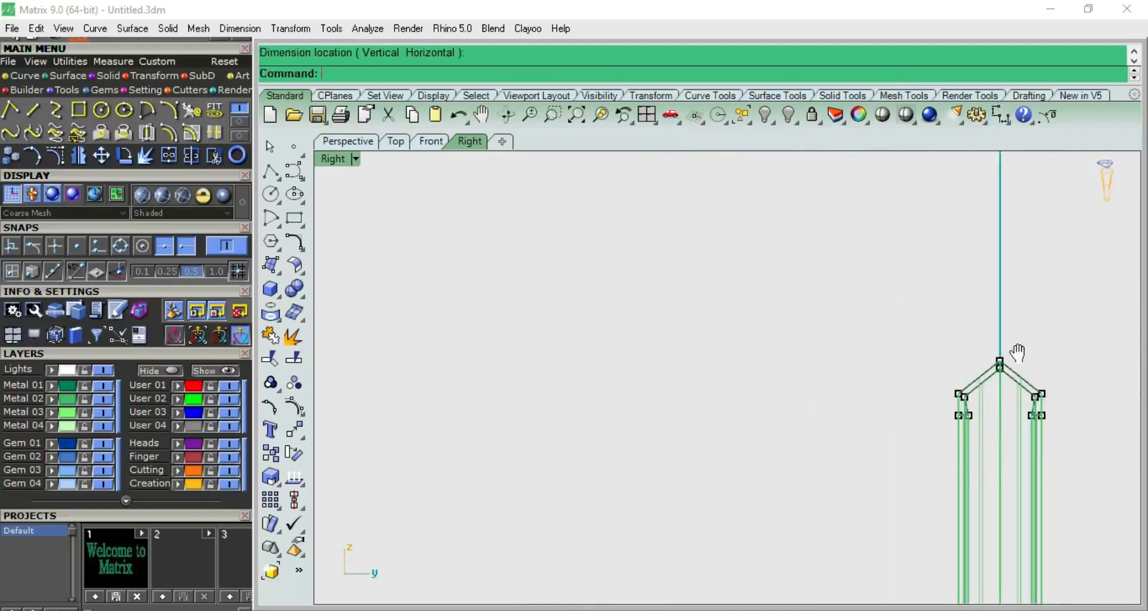
# Step: Inspect the reshaped bangle in shaded display from the Right and Perspective views, orbiting around its outside and hollow interior
pyautogui.moveTo(1017, 352); pyautogui.dragTo(855, 295, button='right')
pyautogui.hotkey('ctrl', 'alt', 's')
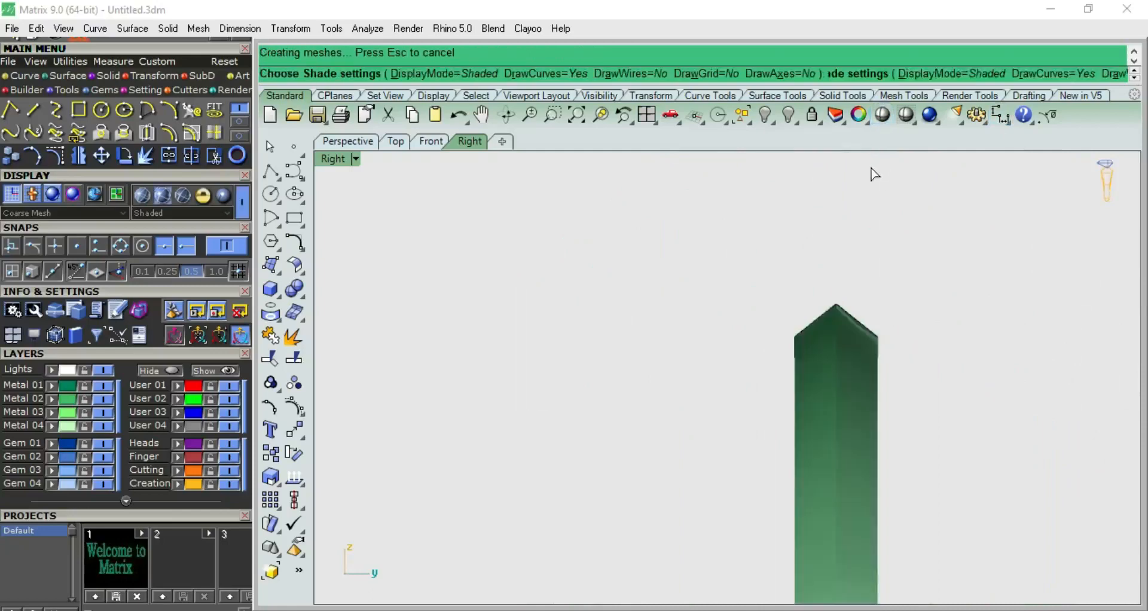
pyautogui.hotkey('ctrl', 'F4')
pyautogui.moveTo(802, 333); pyautogui.dragTo(926, 197, button='right')
pyautogui.moveTo(813, 387); pyautogui.dragTo(837, 571, button='right')
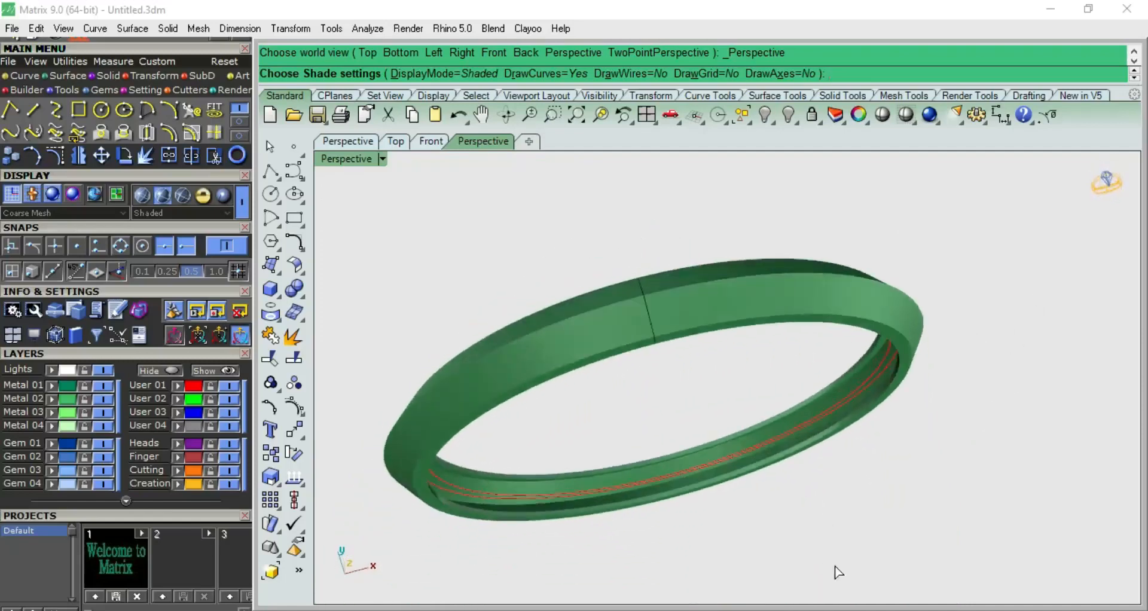
pyautogui.hotkey('ctrl', 'F3')
pyautogui.press('Escape')
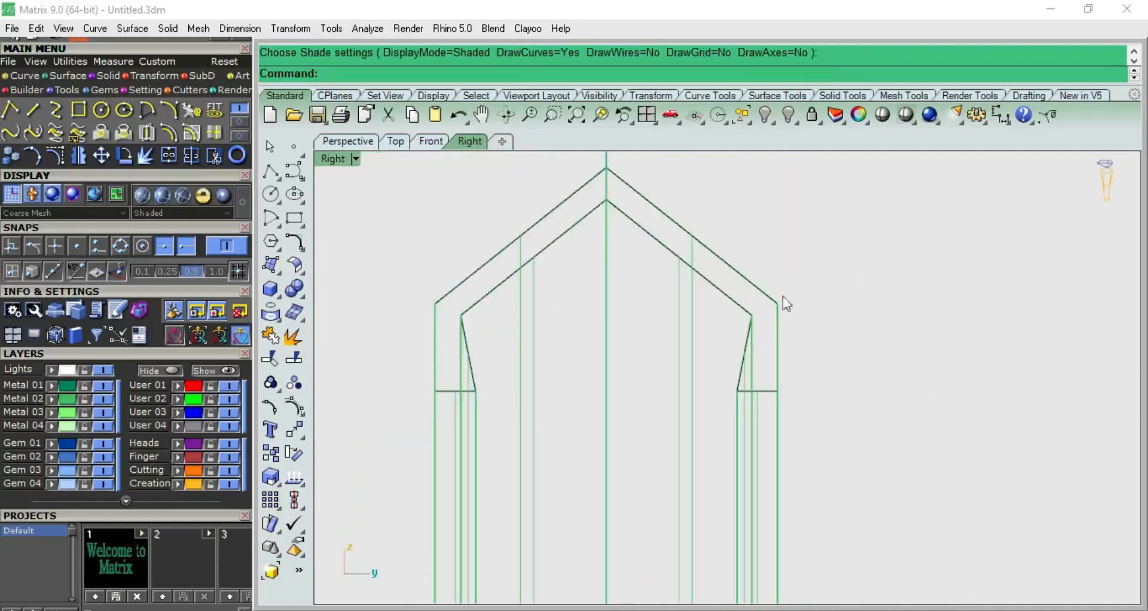
pyautogui.hotkey('ctrl', 'F4')
pyautogui.click(882, 114)
pyautogui.moveTo(840, 280)
pyautogui.mouseDown(button='right')
pyautogui.moveTo(641, 326)
pyautogui.moveTo(680, 366)
pyautogui.mouseUp(button='right')
pyautogui.scroll(10, 712, 343)
pyautogui.moveTo(766, 308)
pyautogui.mouseDown(button='right')
pyautogui.moveTo(885, 328)
pyautogui.moveTo(883, 384)
pyautogui.mouseUp(button='right')
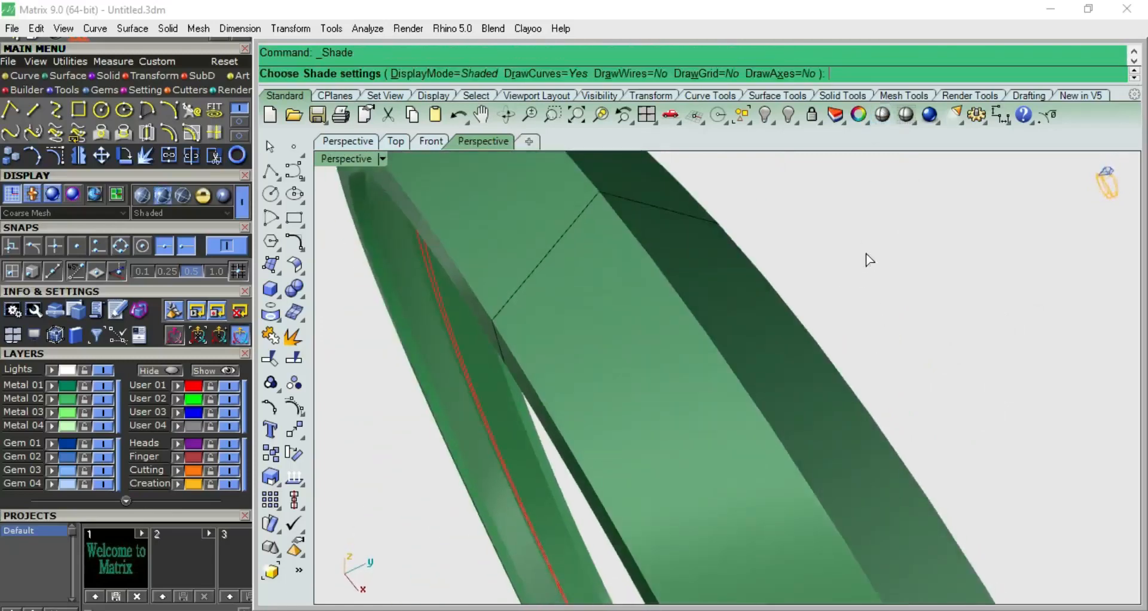
pyautogui.press('Escape')
pyautogui.scroll(-5, 738, 308)
pyautogui.moveTo(737, 309); pyautogui.dragTo(793, 157, button='right')
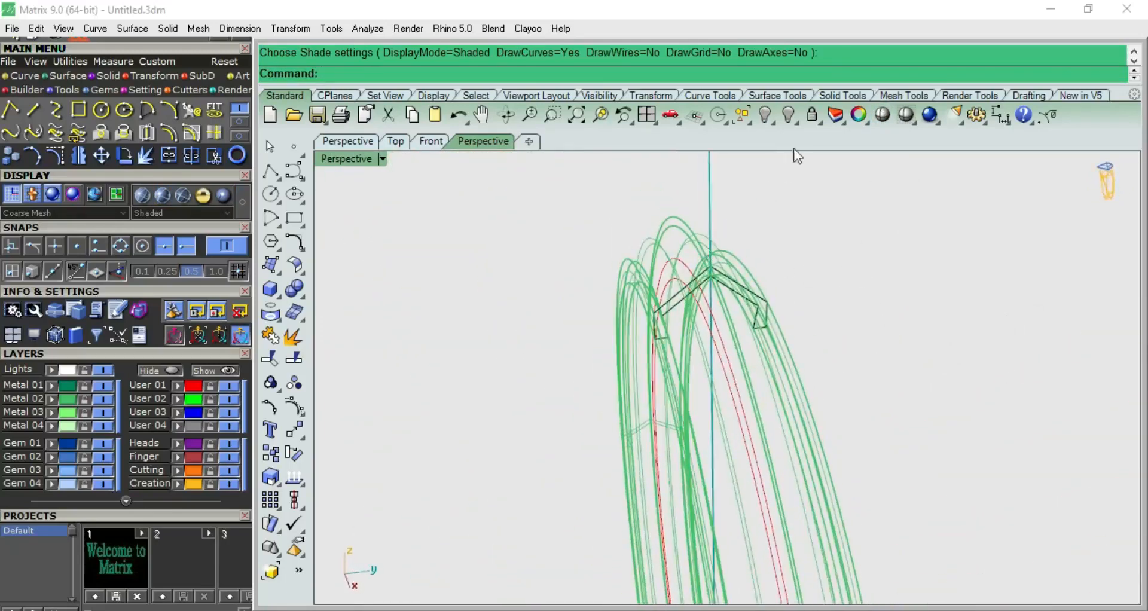
pyautogui.click(881, 115)
pyautogui.moveTo(756, 305)
pyautogui.mouseDown(button='right')
pyautogui.moveTo(653, 300)
pyautogui.moveTo(1063, 343)
pyautogui.moveTo(980, 459)
pyautogui.moveTo(809, 406)
pyautogui.moveTo(840, 259)
pyautogui.moveTo(797, 242)
pyautogui.moveTo(635, 303)
pyautogui.moveTo(769, 488)
pyautogui.moveTo(825, 403)
pyautogui.moveTo(840, 326)
pyautogui.moveTo(922, 389)
pyautogui.moveTo(816, 389)
pyautogui.moveTo(802, 249)
pyautogui.moveTo(834, 429)
pyautogui.moveTo(825, 440)
pyautogui.mouseUp(button='right')
# Step: Check the shaded bangle's silhouette from the Right, Front and Top views
pyautogui.hotkey('ctrl', 'F3')
pyautogui.hotkey('ctrl', 'F1')
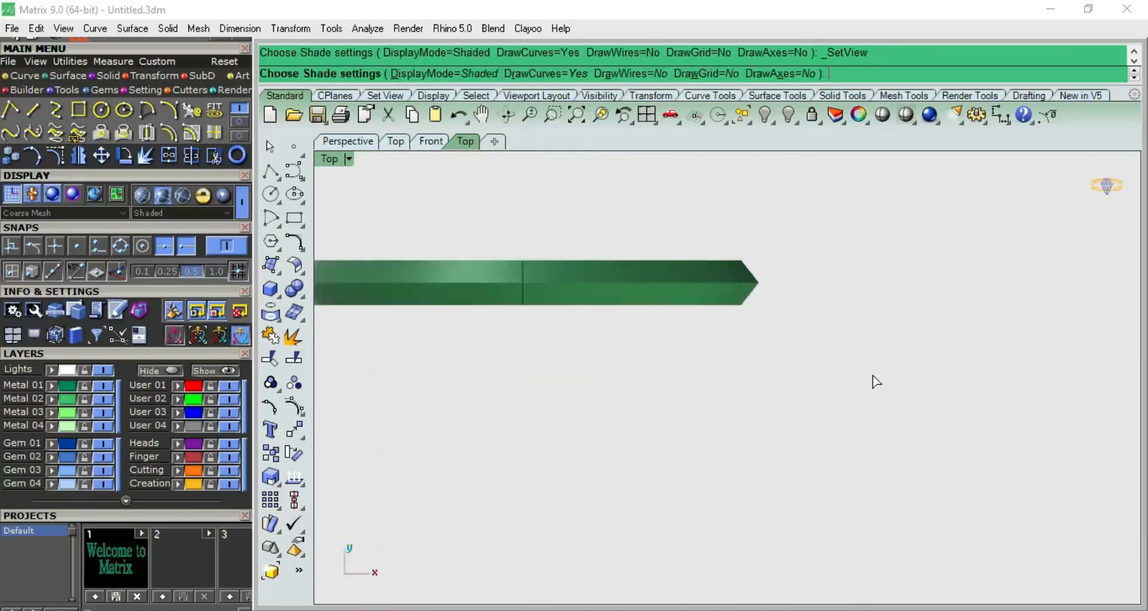
pyautogui.hotkey('ctrl', 'F2')
pyautogui.hotkey('ctrl', 'F1')
pyautogui.scroll(-5, 937, 346)
pyautogui.scroll(5, 851, 340)
pyautogui.moveTo(851, 341); pyautogui.dragTo(792, 289, button='right')
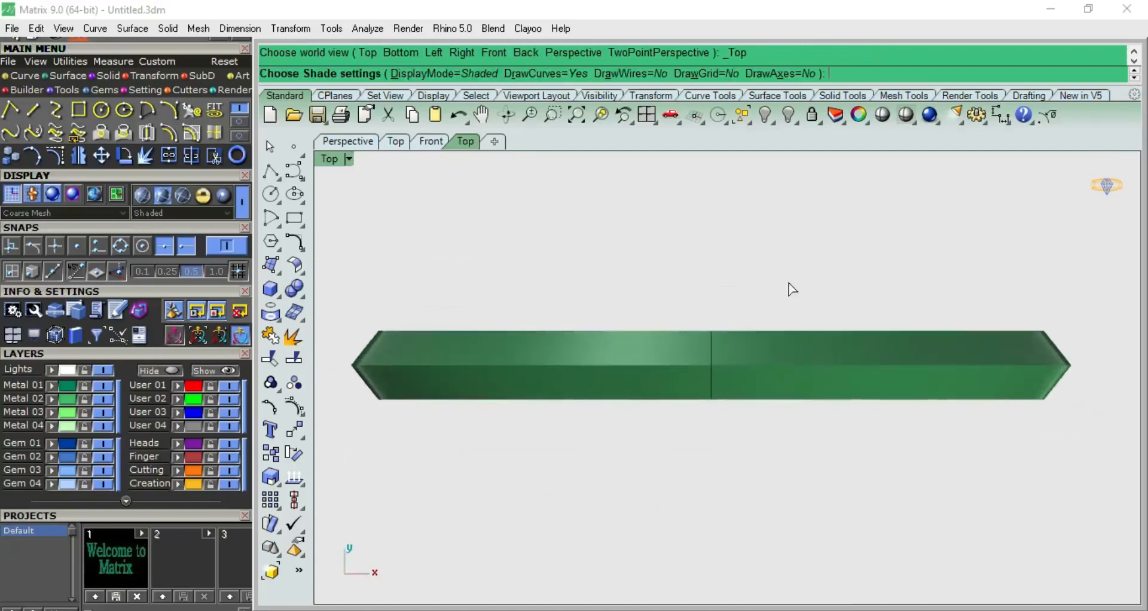